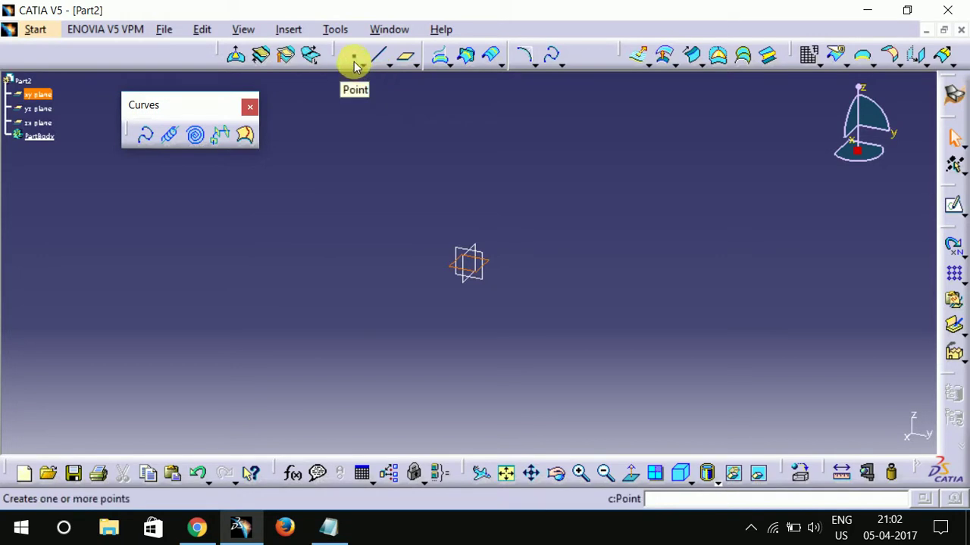
Step: Create a point on the xy plane at about H -6 mm, V -105 mm, and one on the zx plane at about H -24 mm, V 98 mm
{"action": "left_click", "coordinate": [354, 59]}
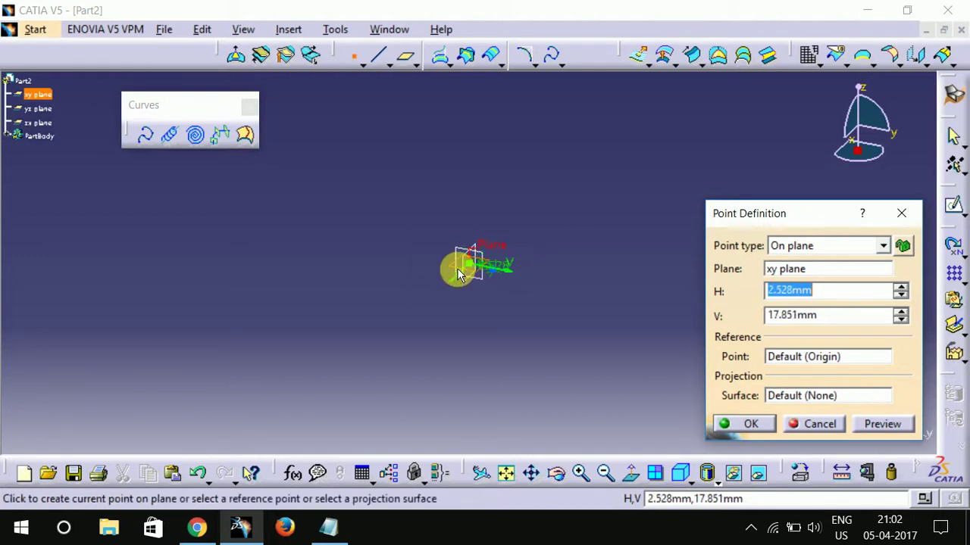
{"action": "left_click", "coordinate": [319, 230]}
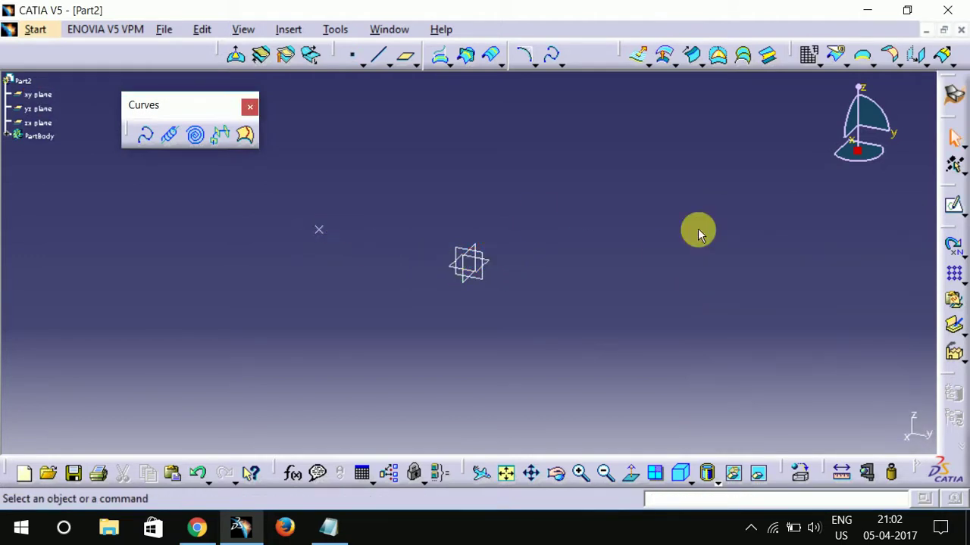
{"action": "left_click", "coordinate": [354, 57]}
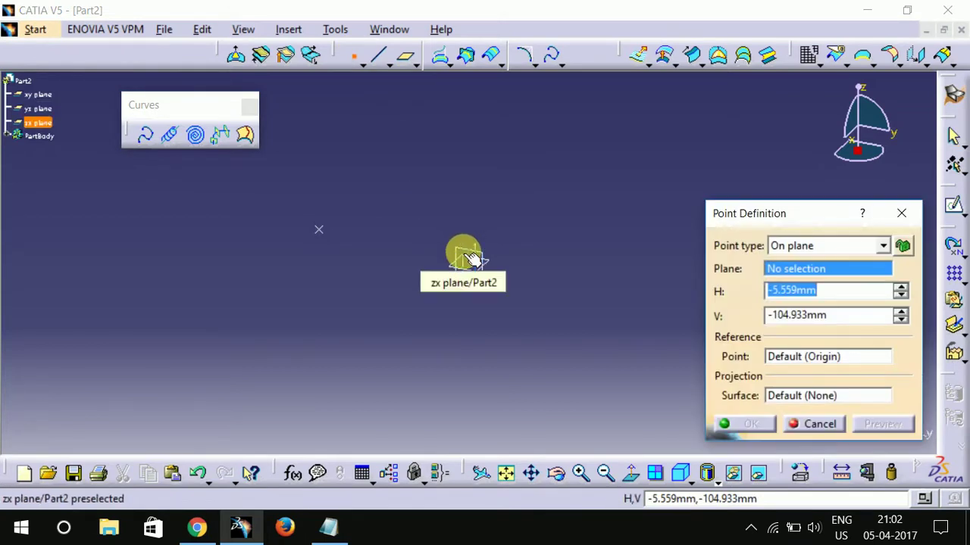
{"action": "left_click", "coordinate": [462, 258]}
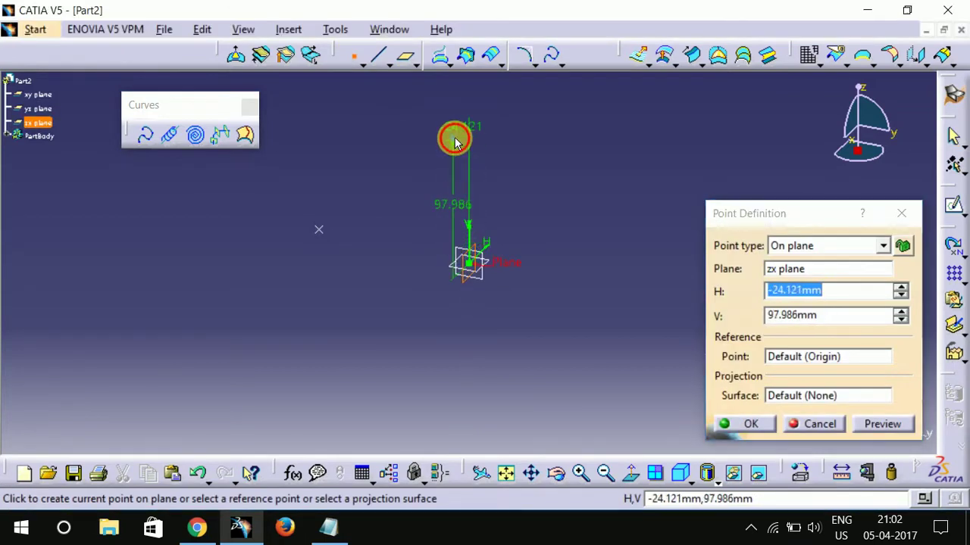
{"action": "left_click", "coordinate": [455, 140]}
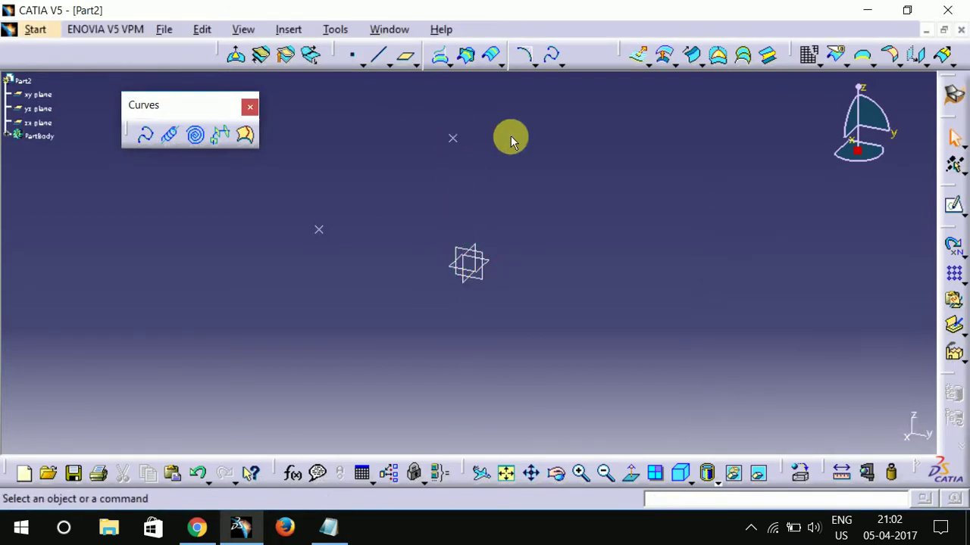
Step: Create a third point on the zx plane at about H 219 mm, V -30 mm, and a fourth on a reference plane well below the origin
{"action": "left_click", "coordinate": [351, 59]}
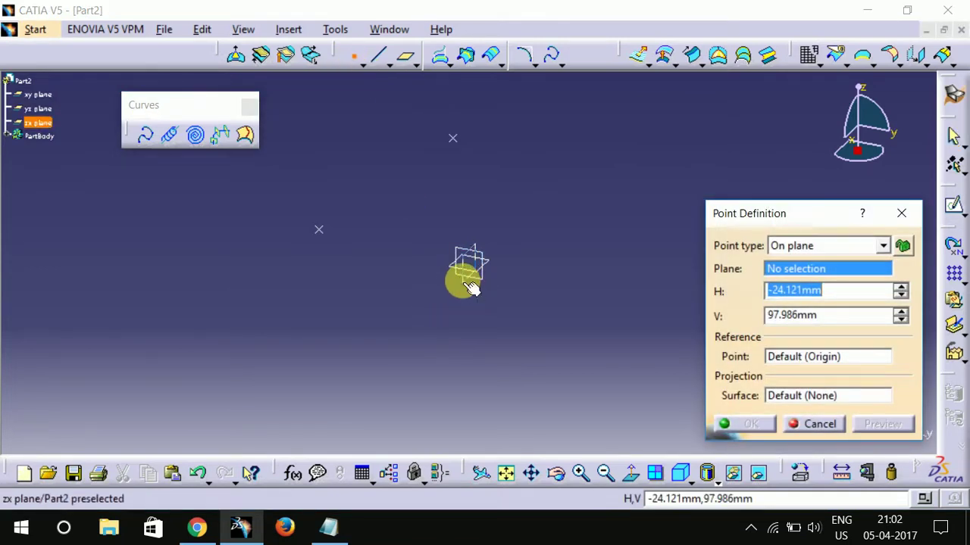
{"action": "left_click", "coordinate": [462, 277]}
{"action": "left_click", "coordinate": [612, 168]}
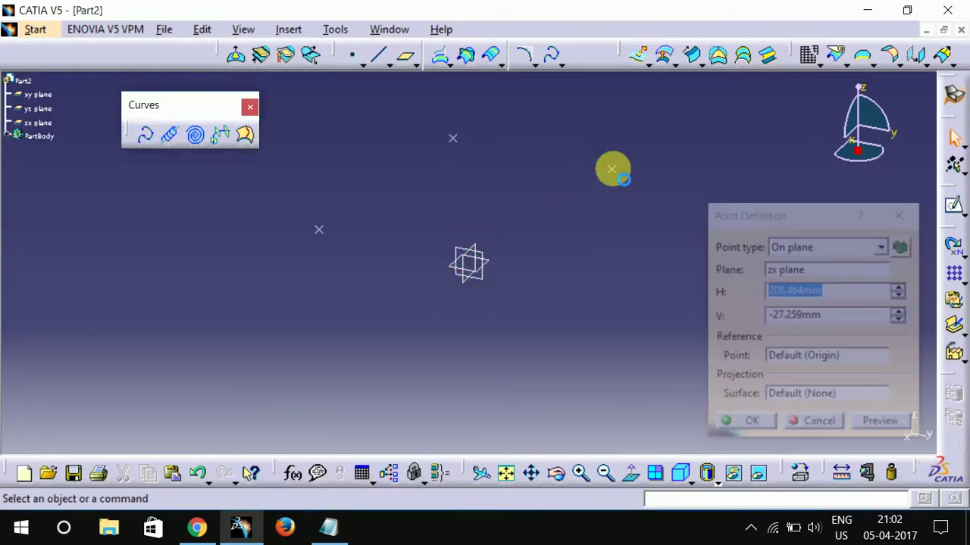
{"action": "left_click", "coordinate": [356, 57]}
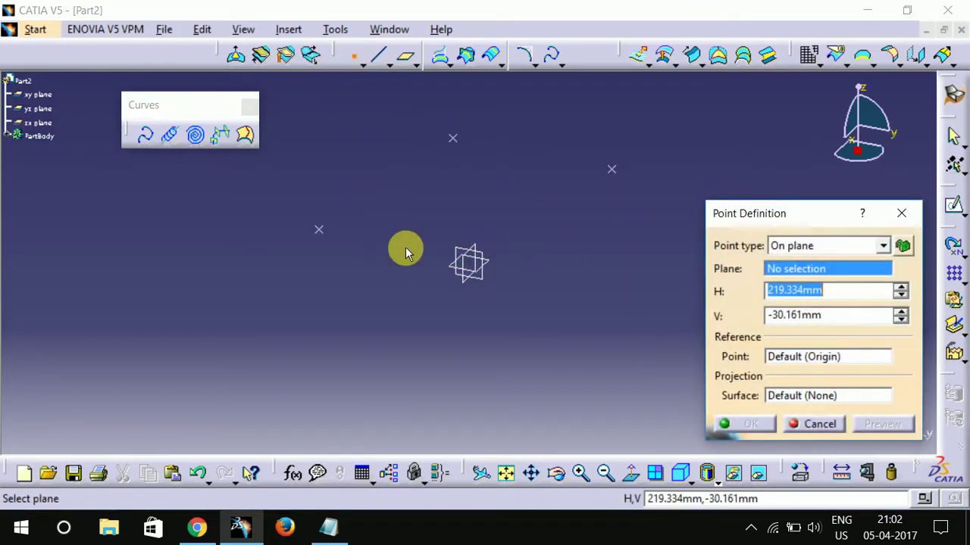
{"action": "left_click", "coordinate": [461, 265]}
{"action": "left_click", "coordinate": [378, 372]}
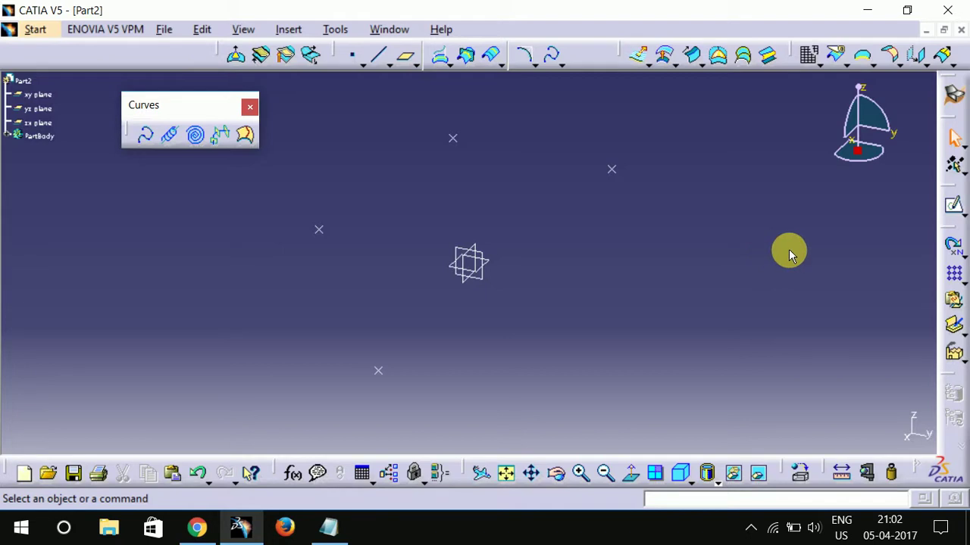
Step: Create an open spline through all four points, starting at the lowest point and continuing around to the zx-plane point farthest from it
{"action": "left_click", "coordinate": [146, 138]}
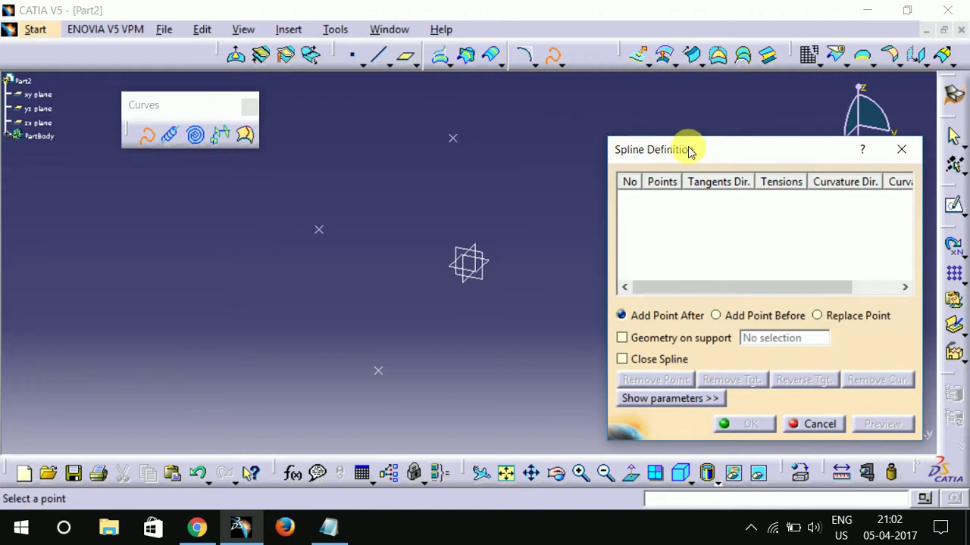
{"action": "left_click_drag", "start_coordinate": [690, 150], "coordinate": [720, 197]}
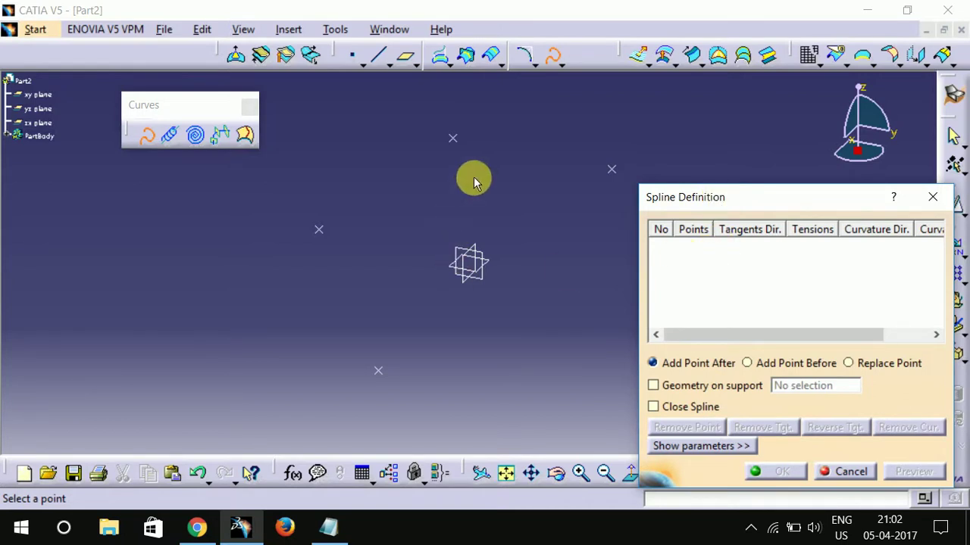
{"action": "left_click", "coordinate": [384, 378]}
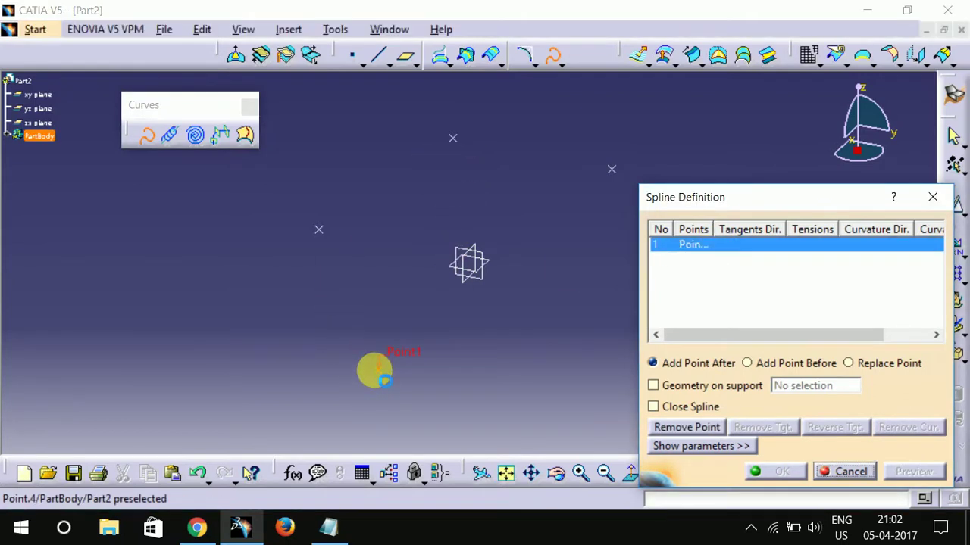
{"action": "left_click", "coordinate": [319, 232]}
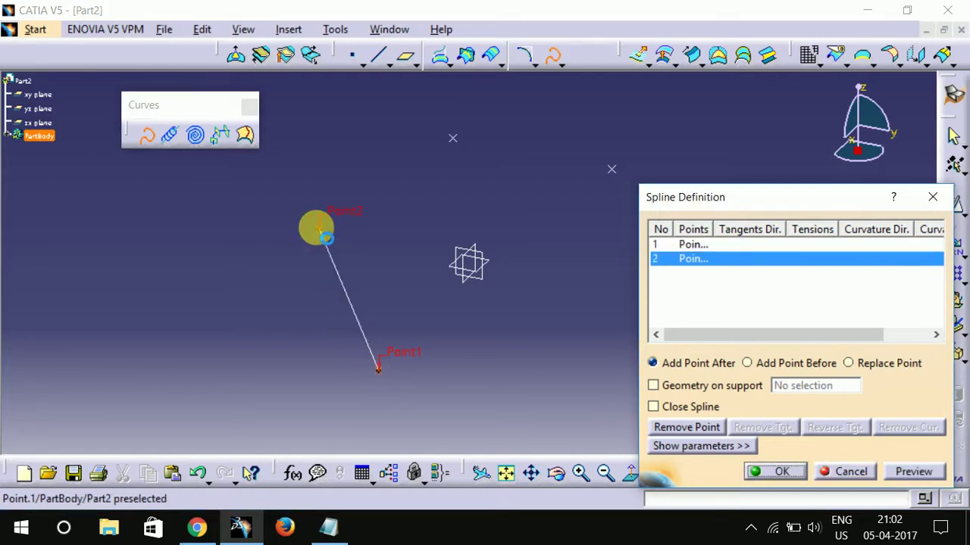
{"action": "left_click", "coordinate": [453, 139]}
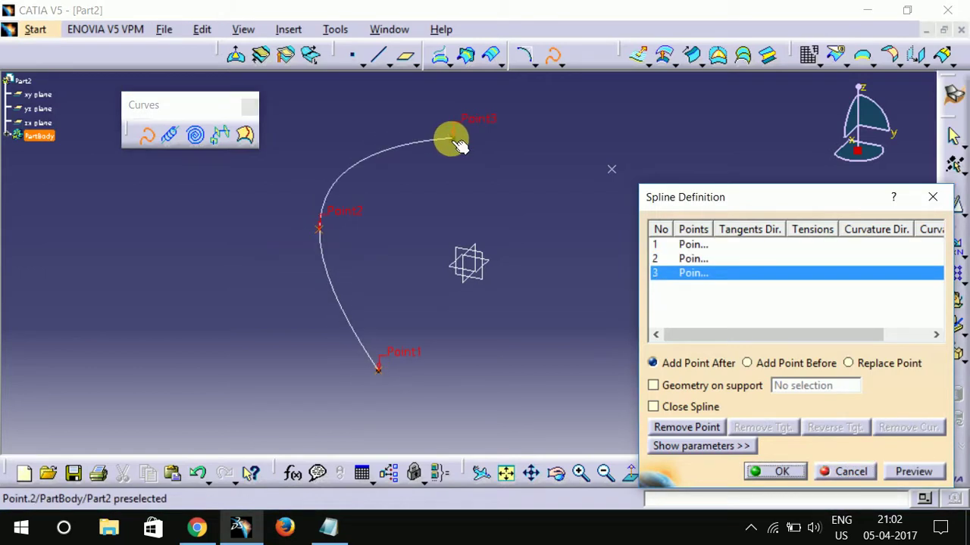
{"action": "left_click", "coordinate": [611, 168]}
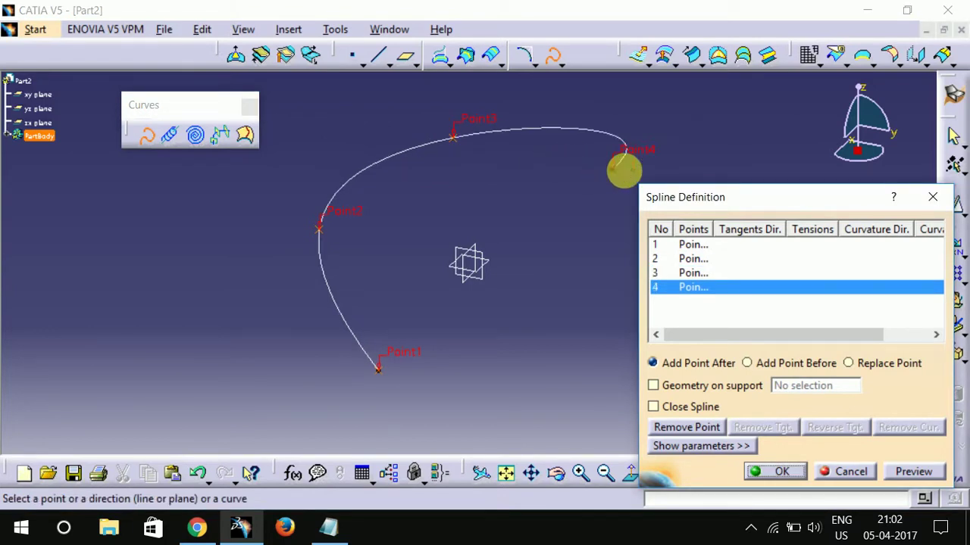
{"action": "left_click", "coordinate": [776, 473]}
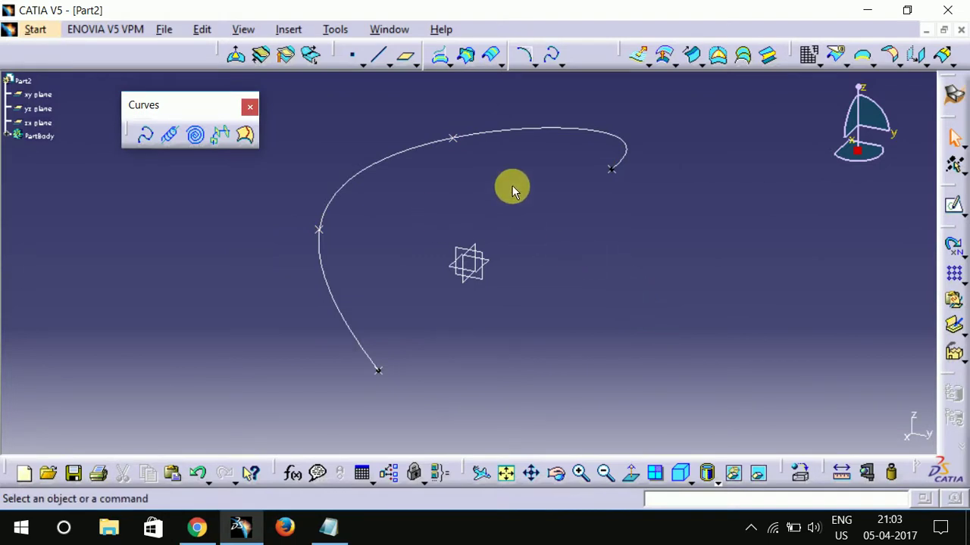
Step: Extrude the spline into a surface along the Z component, with Limit 1 at 20 mm and Limit 2 at 0 mm
{"action": "mouse_move", "coordinate": [512, 185]}
{"action": "middle_mouse_down"}
{"action": "mouse_move", "coordinate": [465, 185]}
{"action": "mouse_move", "coordinate": [454, 204]}
{"action": "mouse_move", "coordinate": [561, 169]}
{"action": "mouse_move", "coordinate": [602, 215]}
{"action": "mouse_move", "coordinate": [609, 157]}
{"action": "mouse_move", "coordinate": [635, 146]}
{"action": "mouse_move", "coordinate": [679, 195]}
{"action": "mouse_move", "coordinate": [618, 184]}
{"action": "mouse_move", "coordinate": [612, 136]}
{"action": "mouse_move", "coordinate": [537, 169]}
{"action": "mouse_move", "coordinate": [525, 194]}
{"action": "mouse_move", "coordinate": [534, 197]}
{"action": "mouse_move", "coordinate": [481, 199]}
{"action": "mouse_move", "coordinate": [645, 261]}
{"action": "mouse_move", "coordinate": [634, 232]}
{"action": "mouse_move", "coordinate": [556, 136]}
{"action": "mouse_move", "coordinate": [528, 145]}
{"action": "mouse_move", "coordinate": [513, 184]}
{"action": "middle_mouse_up"}
{"action": "middle_click_drag", "start_coordinate": [364, 187], "coordinate": [416, 180]}
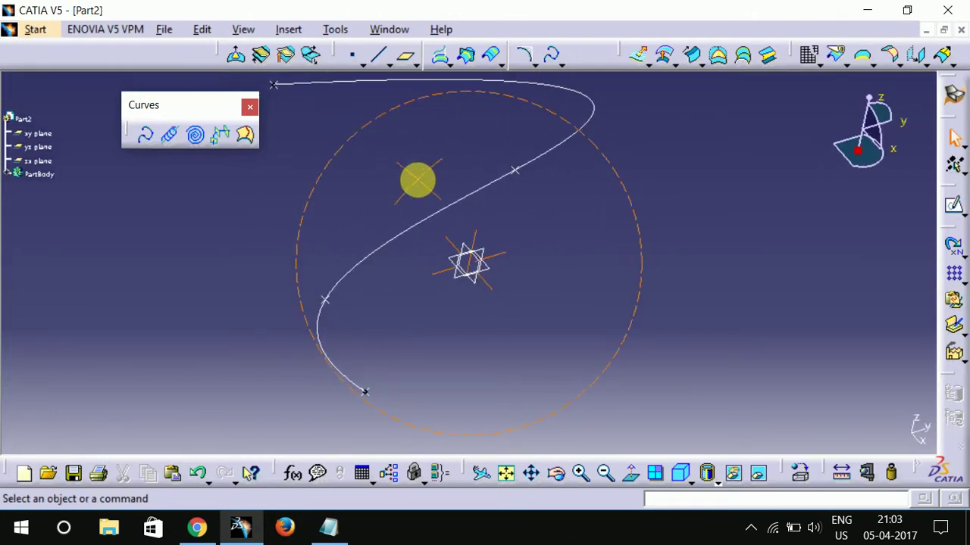
{"action": "left_click", "coordinate": [635, 59]}
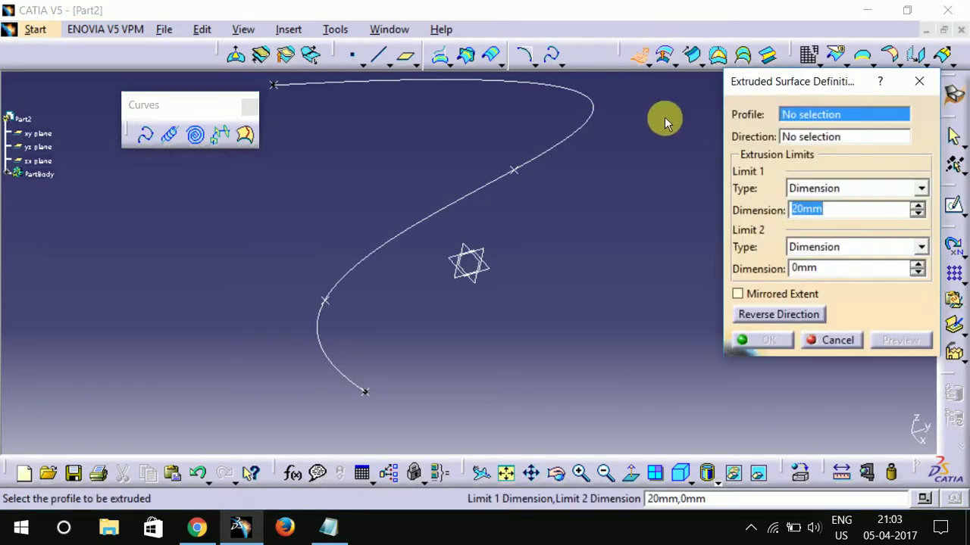
{"action": "left_click", "coordinate": [582, 137]}
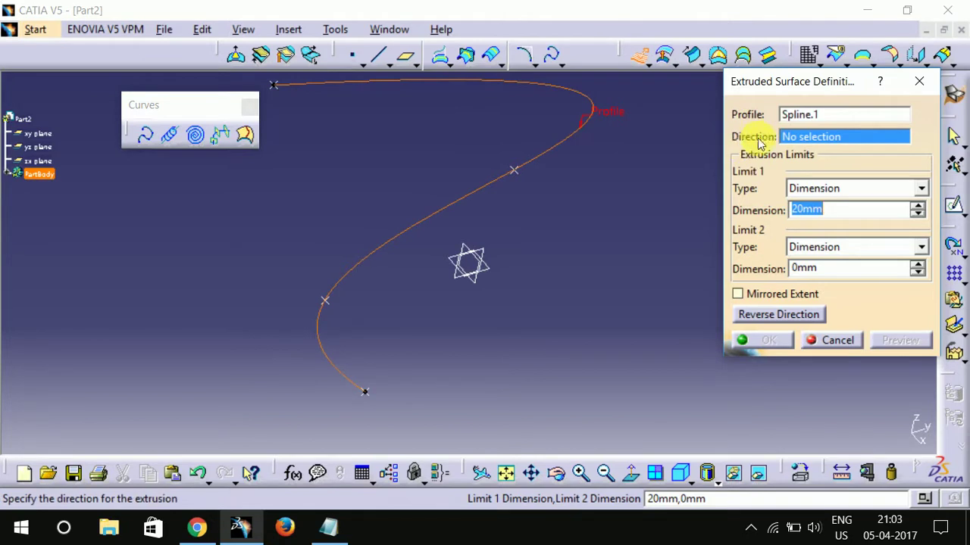
{"action": "right_click", "coordinate": [788, 141]}
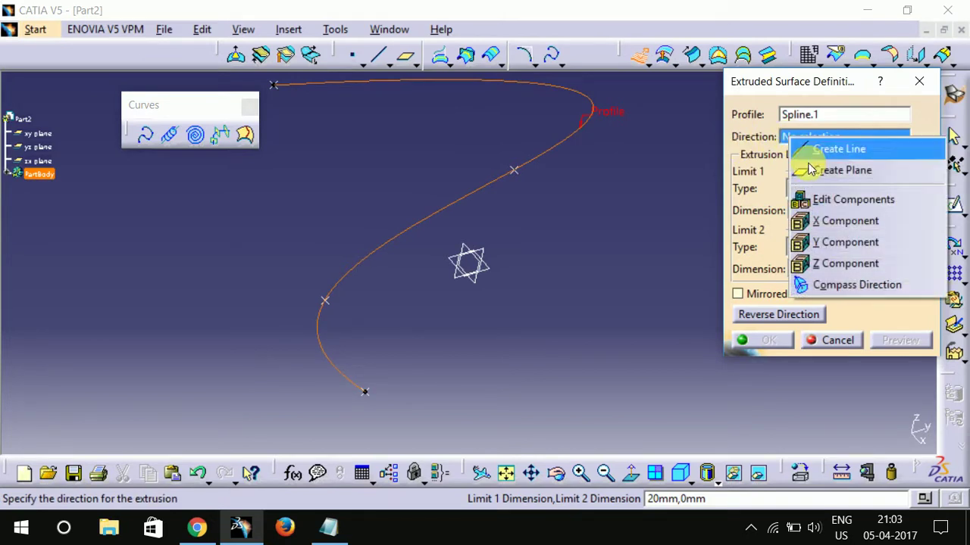
{"action": "left_click", "coordinate": [814, 264]}
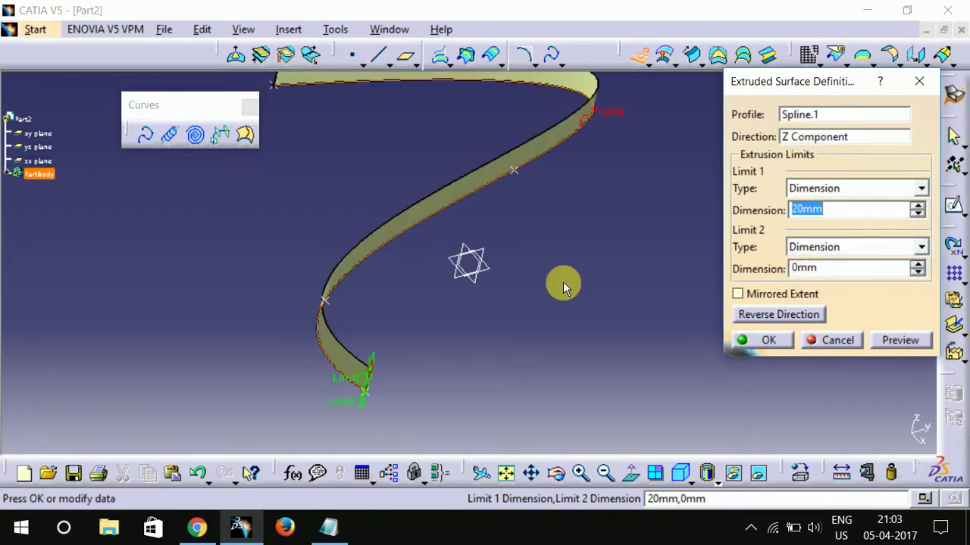
{"action": "left_click", "coordinate": [763, 340]}
{"action": "middle_click_drag", "start_coordinate": [624, 275], "coordinate": [467, 293]}
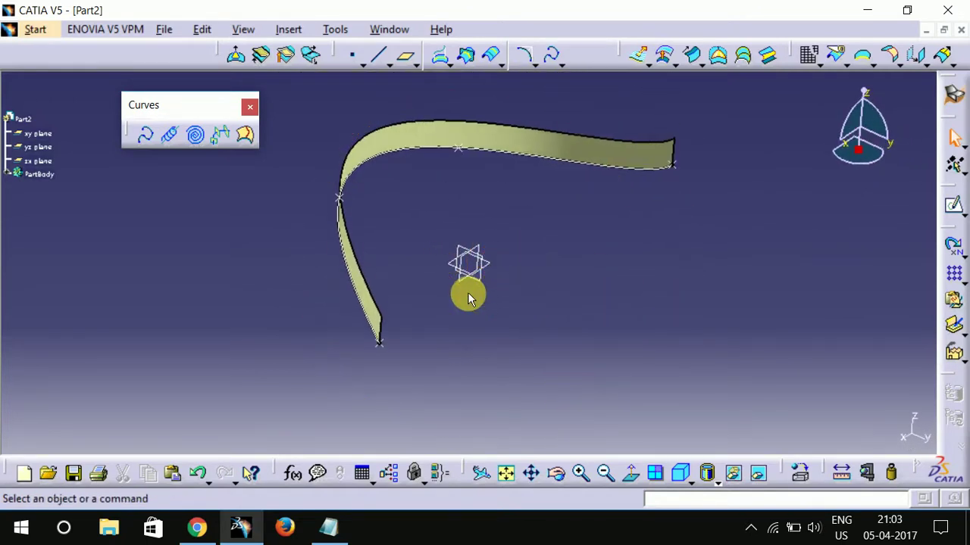
Step: Hide the spline along the edge of the extruded surface
{"action": "left_click", "coordinate": [505, 473]}
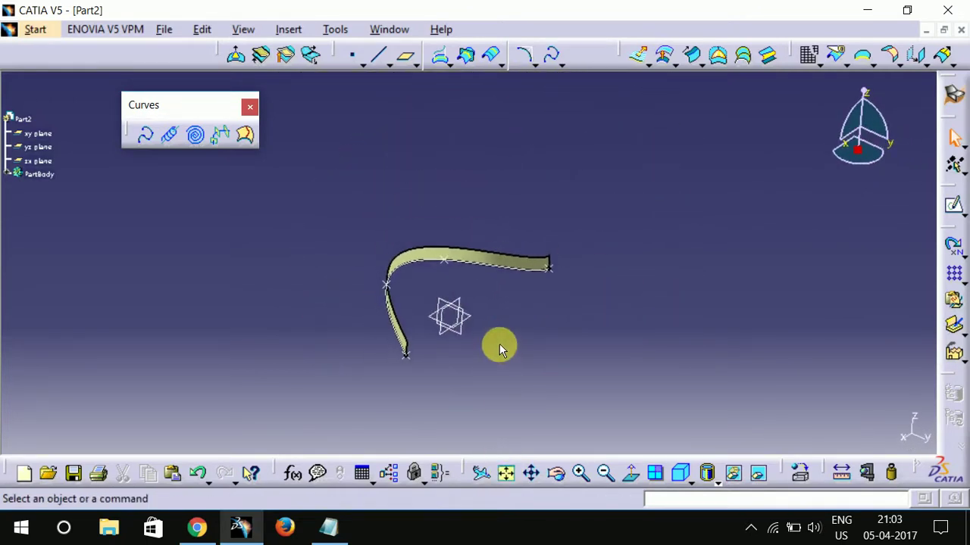
{"action": "middle_click_drag", "start_coordinate": [499, 345], "coordinate": [186, 264]}
{"action": "middle_click_drag", "start_coordinate": [564, 253], "coordinate": [394, 280]}
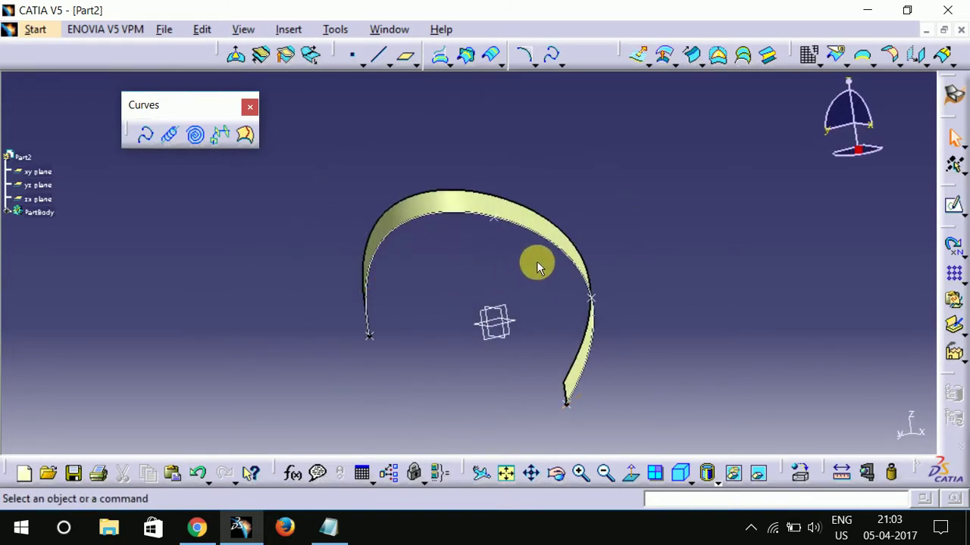
{"action": "right_click", "coordinate": [520, 222]}
{"action": "left_click", "coordinate": [557, 201]}
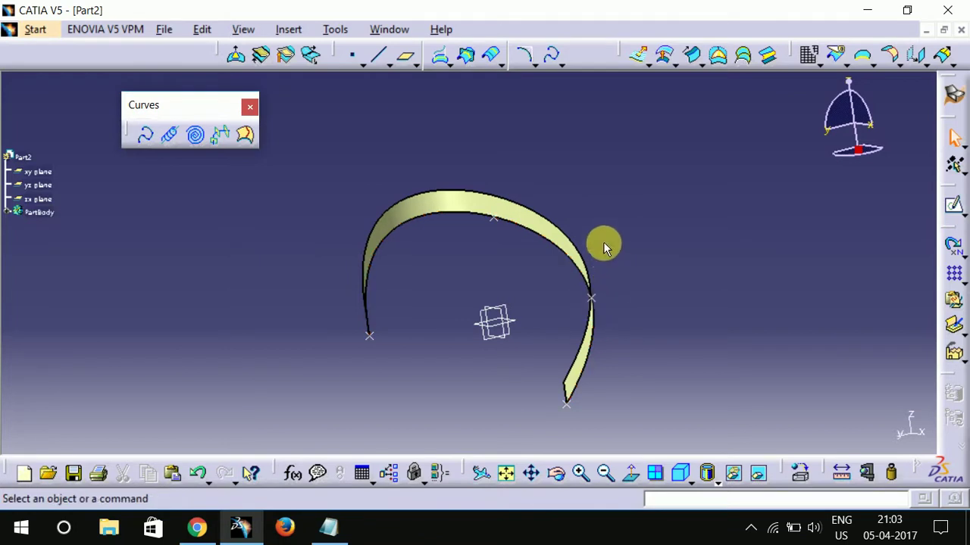
{"action": "middle_click_drag", "start_coordinate": [604, 244], "coordinate": [623, 262]}
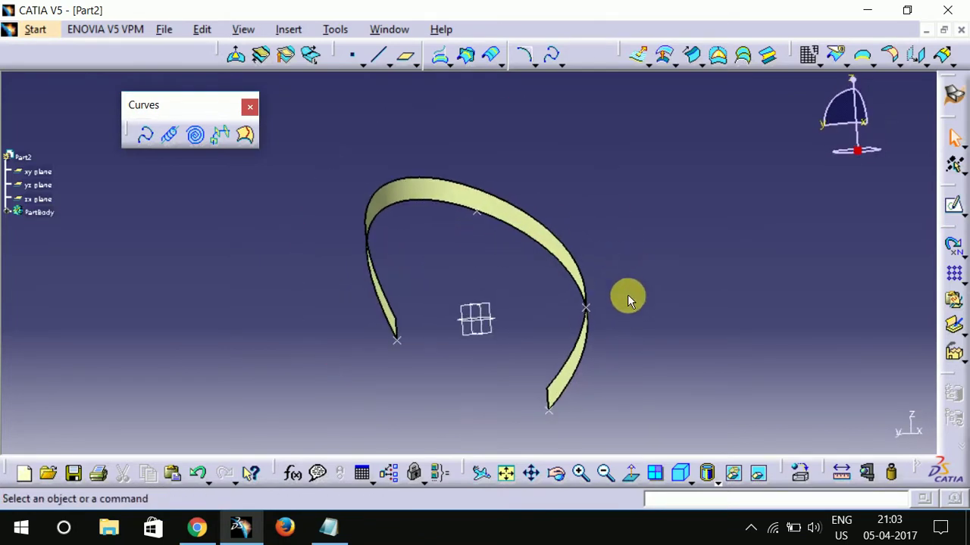
{"action": "right_click", "coordinate": [592, 310]}
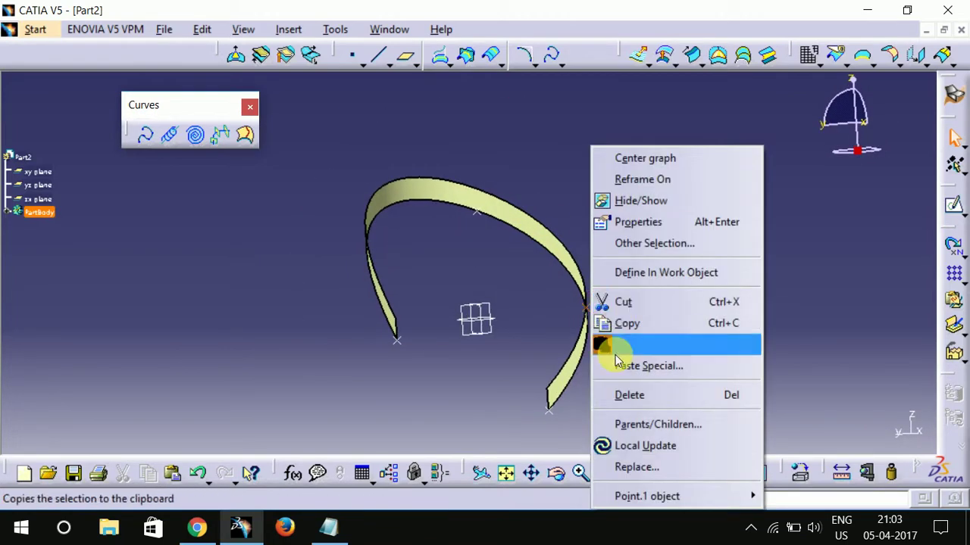
{"action": "left_click", "coordinate": [613, 395]}
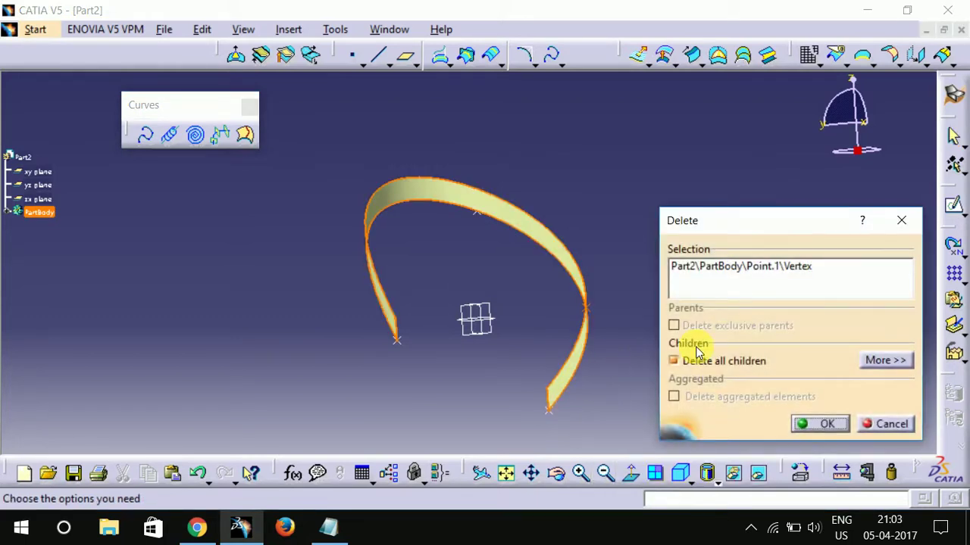
{"action": "left_click", "coordinate": [878, 424]}
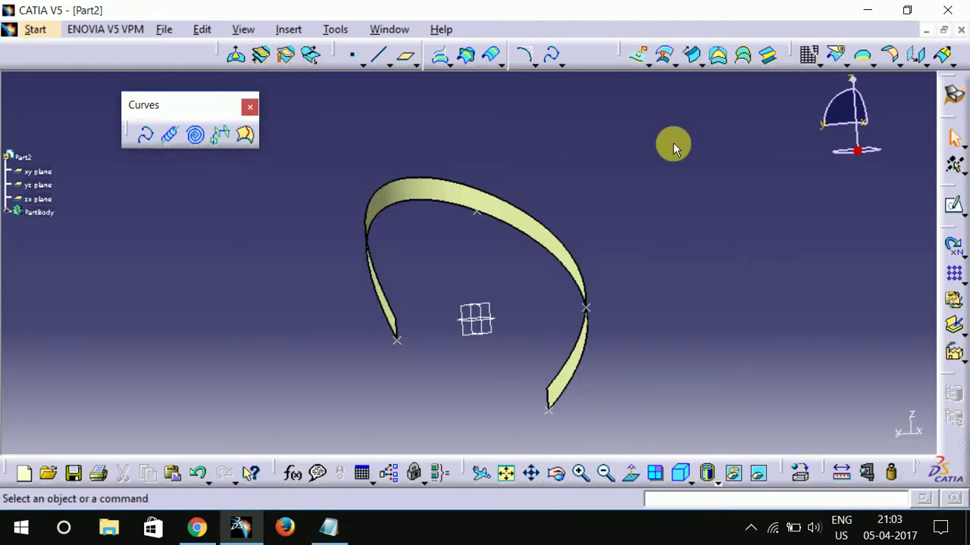
Step: Delete the four points and the extruded surface together with all their children, emptying the part body
{"action": "middle_click_drag", "start_coordinate": [673, 145], "coordinate": [664, 162]}
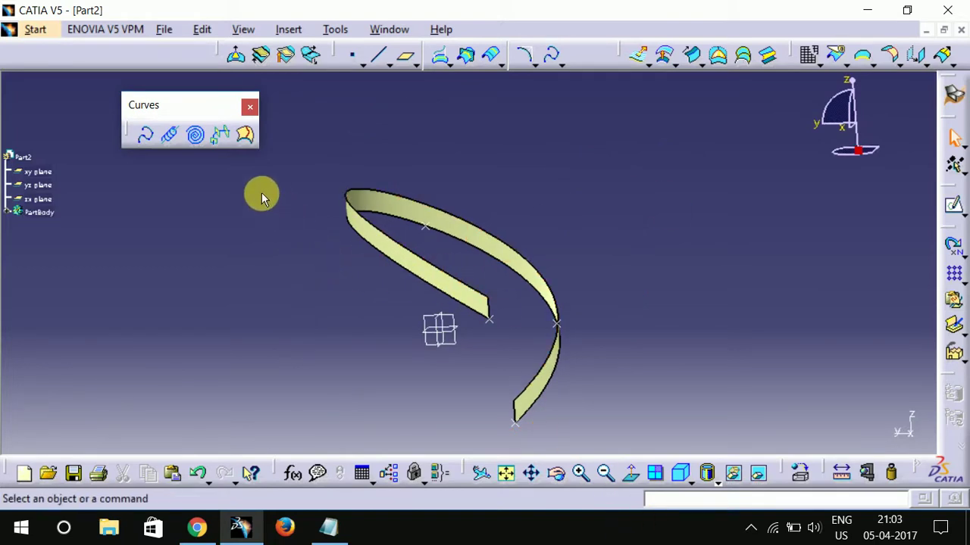
{"action": "left_click_drag", "start_coordinate": [261, 192], "coordinate": [635, 381]}
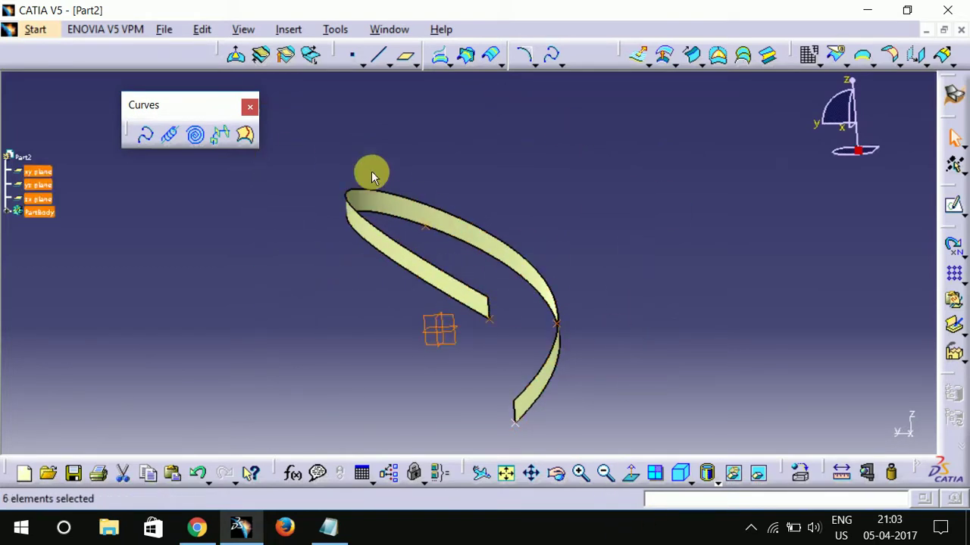
{"action": "left_click_drag", "start_coordinate": [318, 143], "coordinate": [606, 443]}
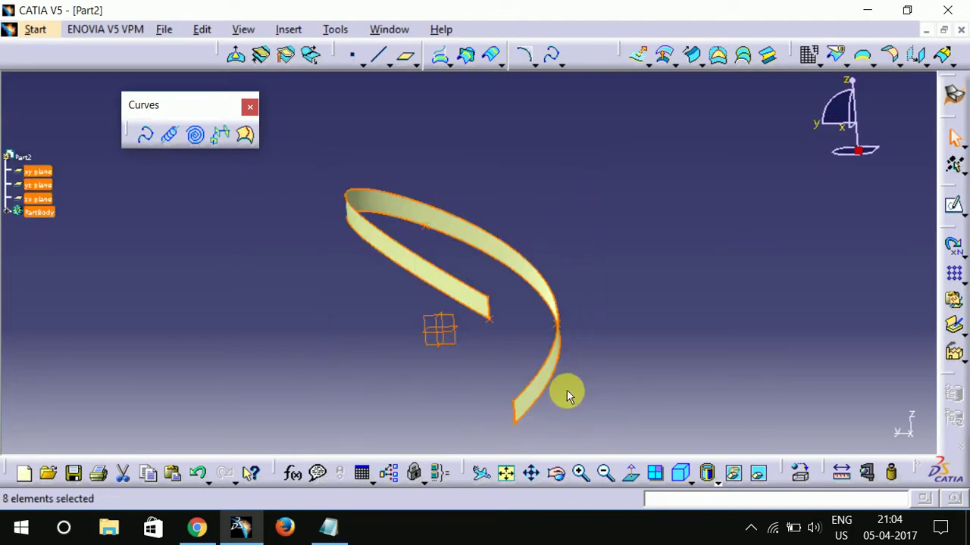
{"action": "right_click", "coordinate": [542, 369]}
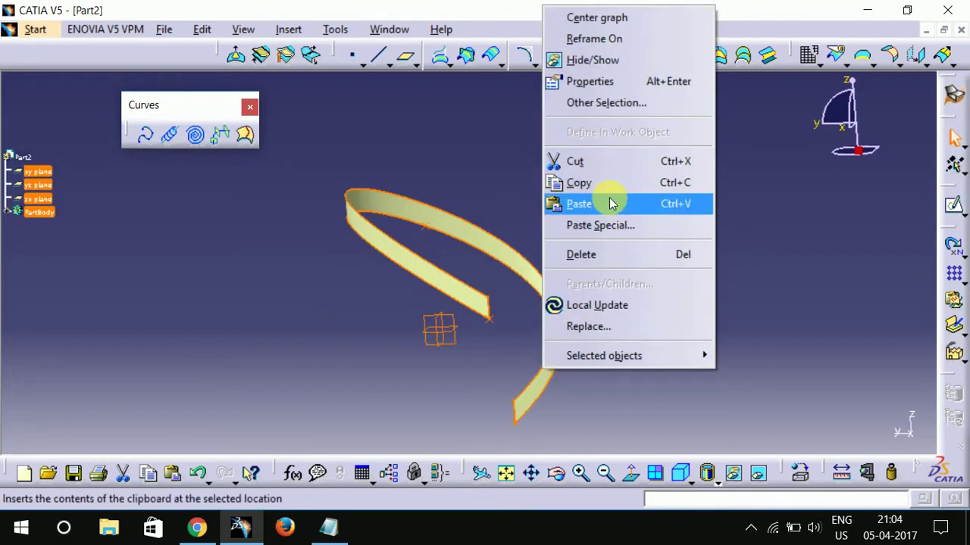
{"action": "left_click", "coordinate": [606, 257]}
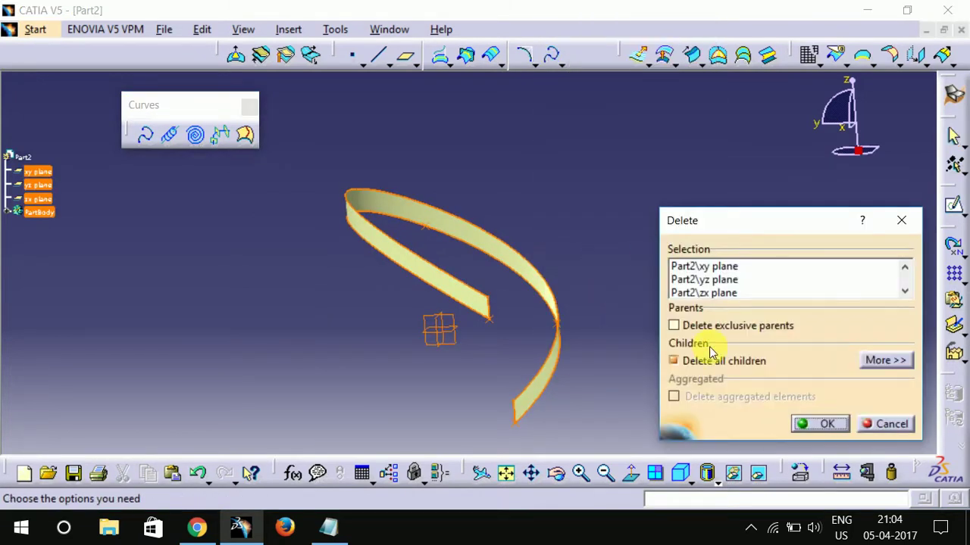
{"action": "left_click", "coordinate": [824, 424]}
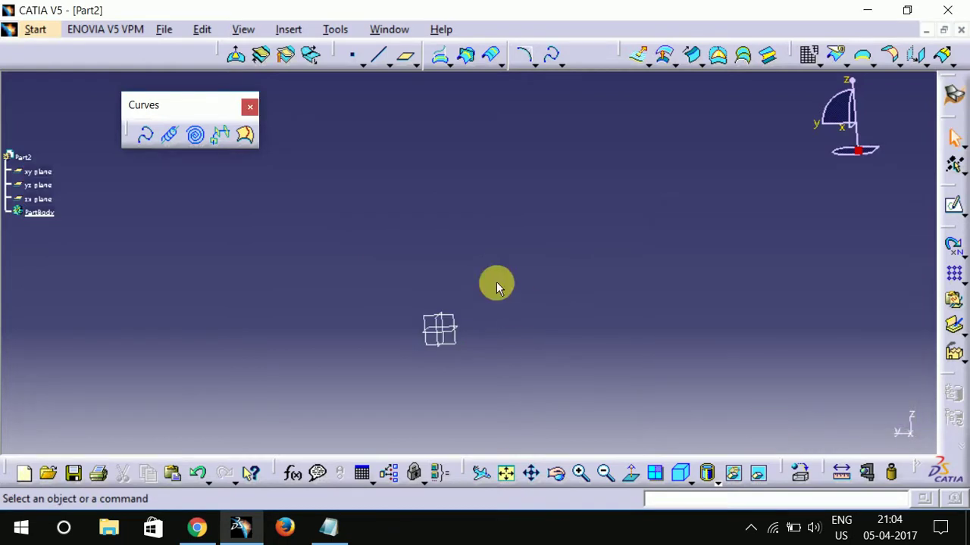
Step: Start a helix and create its starting point on the yz plane, well above and away from the origin
{"action": "left_click", "coordinate": [172, 138]}
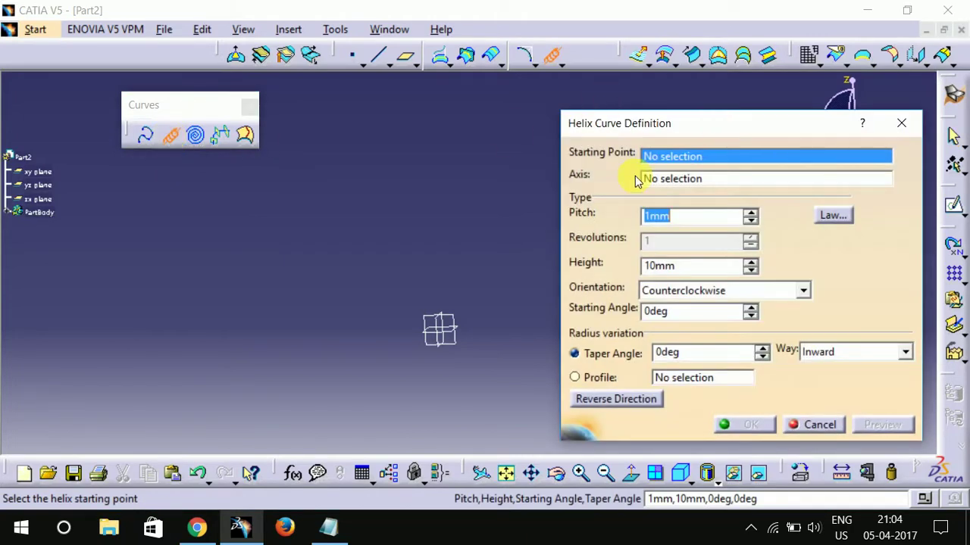
{"action": "right_click", "coordinate": [653, 159]}
{"action": "left_click", "coordinate": [671, 166]}
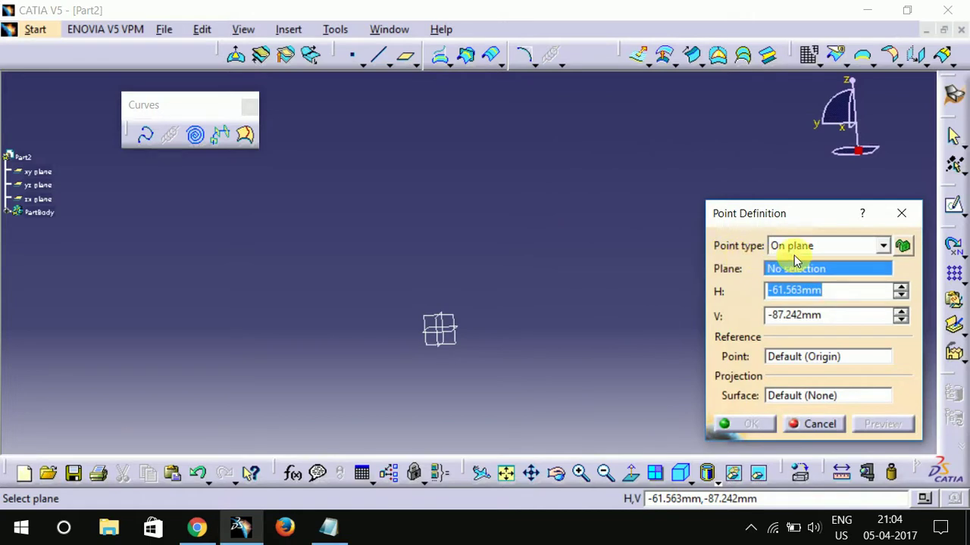
{"action": "left_click", "coordinate": [460, 326]}
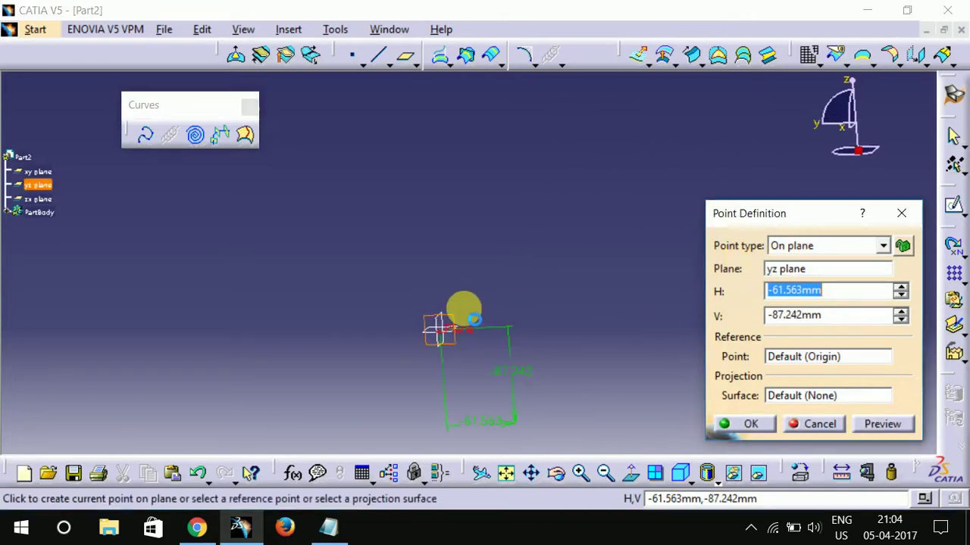
{"action": "left_click", "coordinate": [584, 189]}
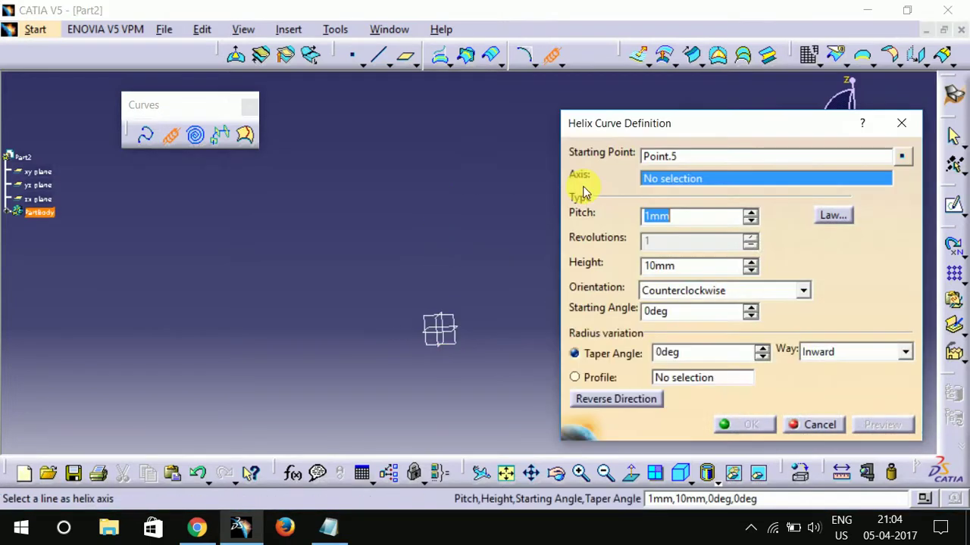
Step: Set the Y axis as the helix axis and inspect the resulting preview
{"action": "right_click", "coordinate": [671, 180]}
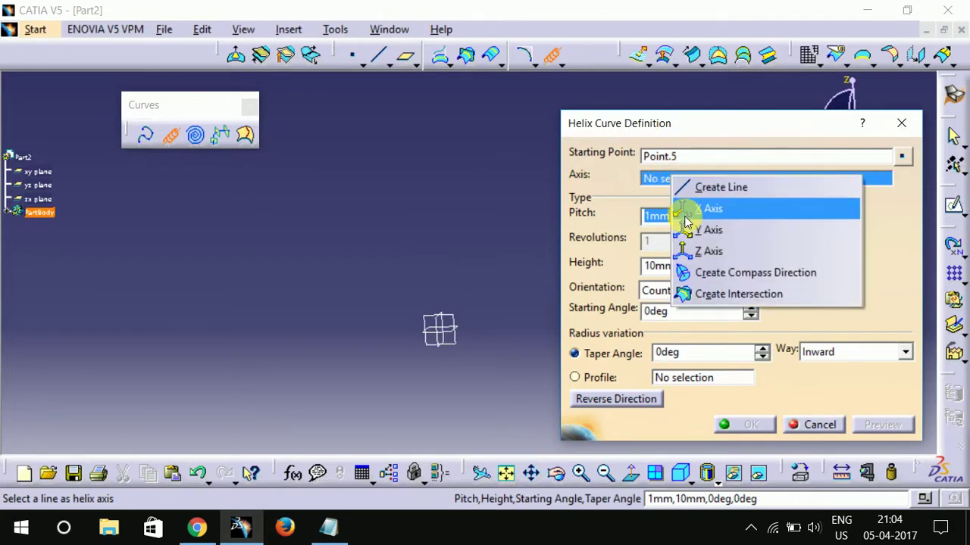
{"action": "left_click", "coordinate": [708, 228]}
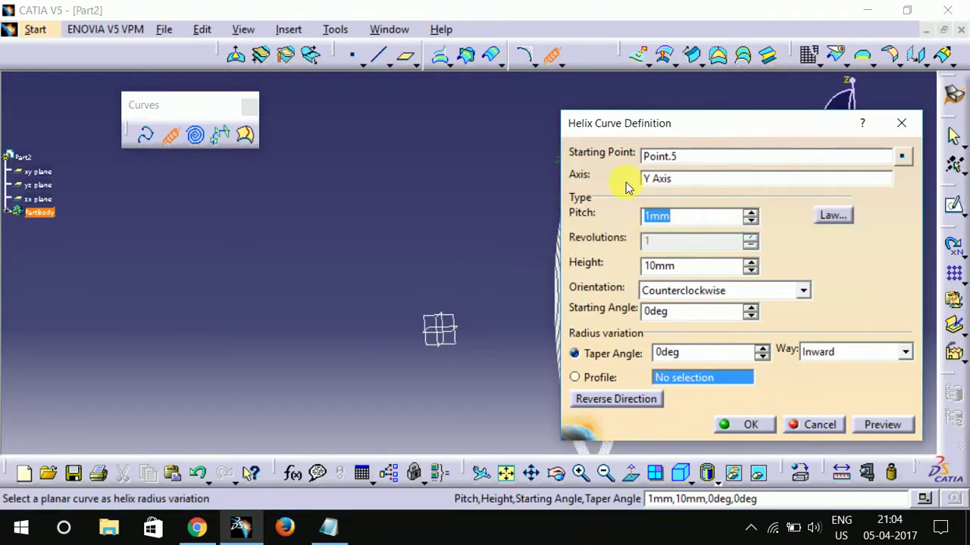
{"action": "left_click_drag", "start_coordinate": [689, 129], "coordinate": [190, 186]}
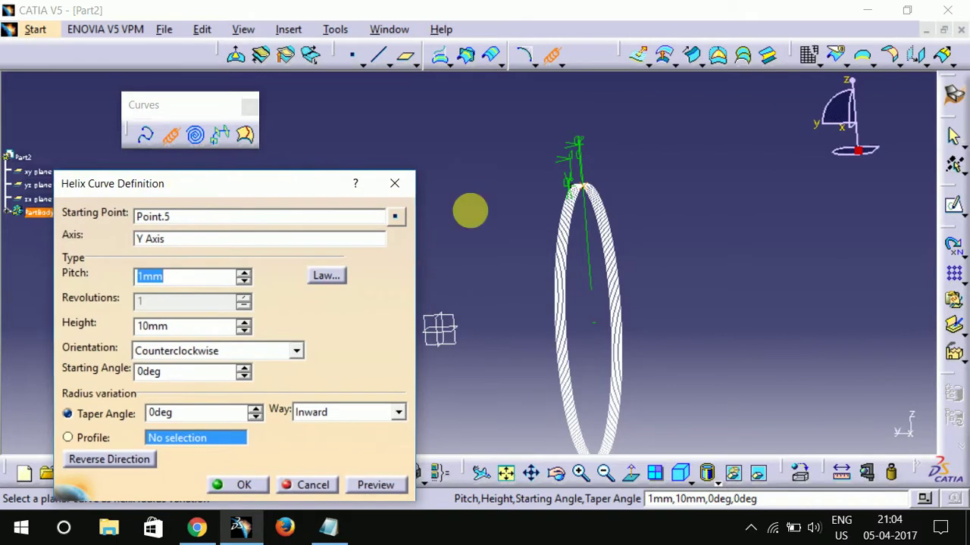
{"action": "middle_click_drag", "start_coordinate": [650, 184], "coordinate": [558, 190]}
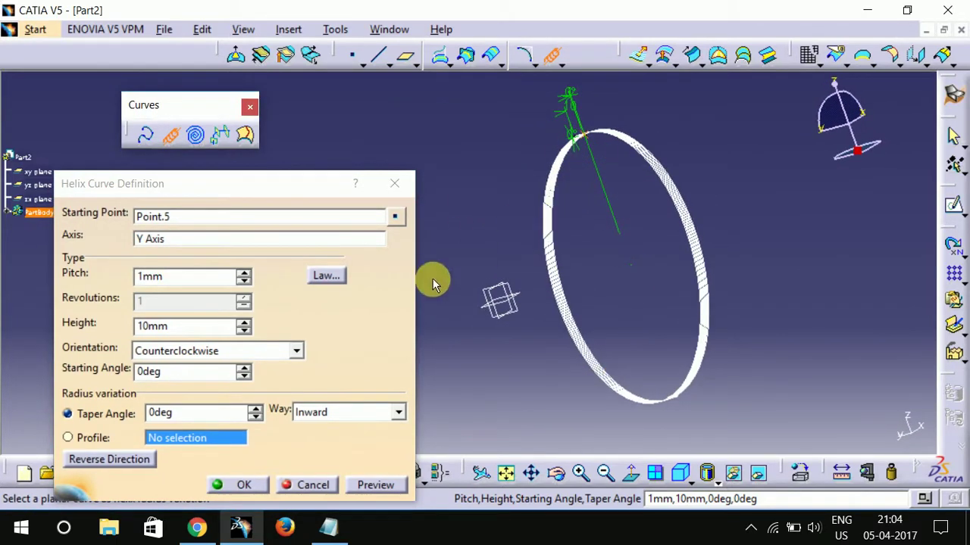
{"action": "right_click", "coordinate": [239, 240]}
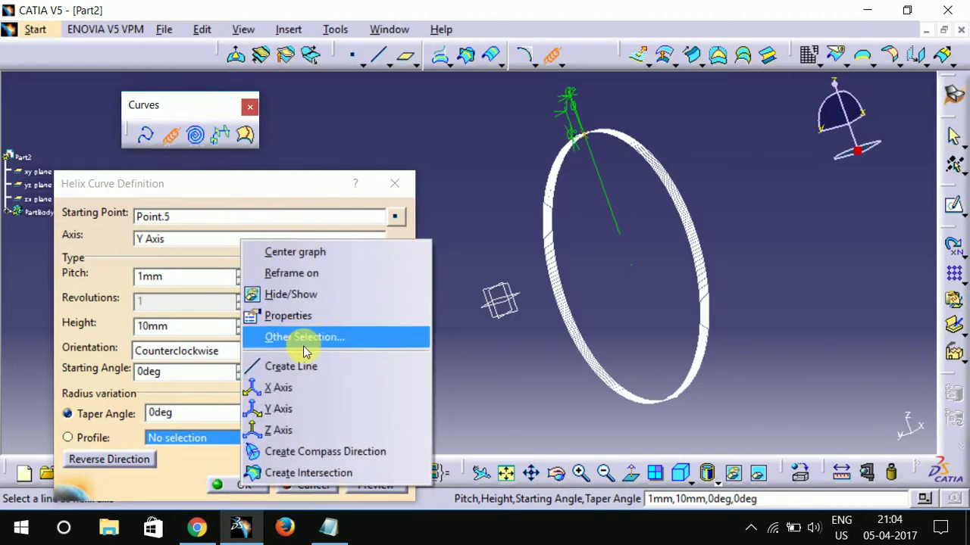
{"action": "left_click", "coordinate": [279, 409]}
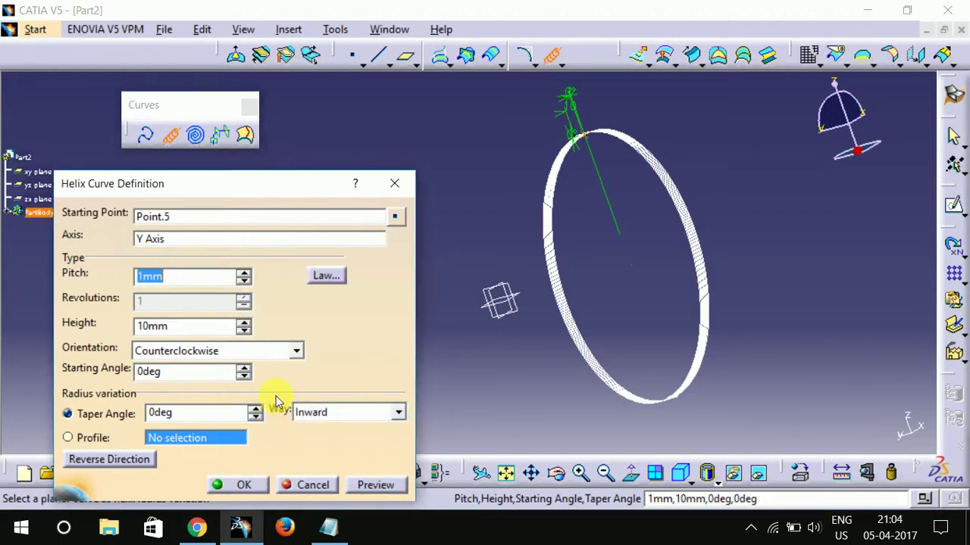
Step: Change the helix axis to the Z axis
{"action": "right_click", "coordinate": [258, 240]}
{"action": "left_click", "coordinate": [299, 428]}
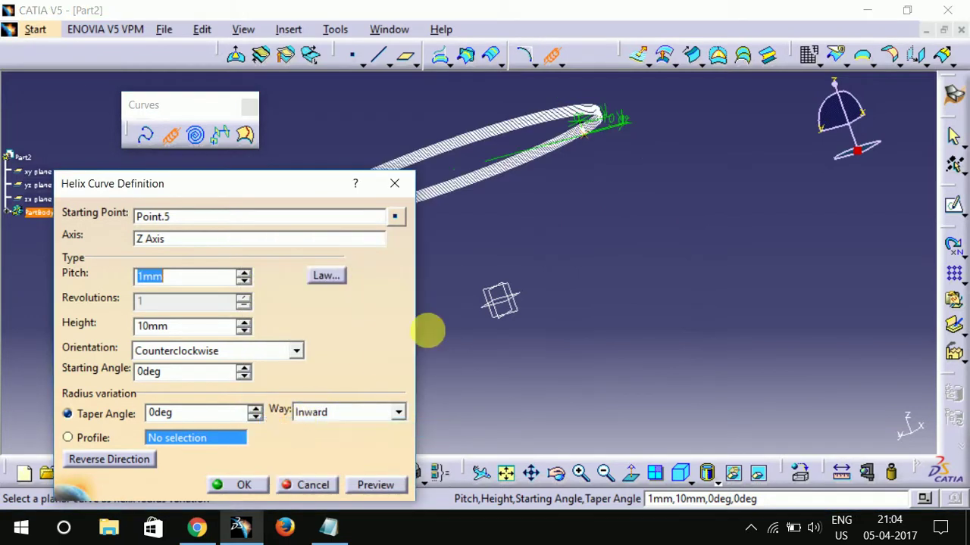
{"action": "middle_click_drag", "start_coordinate": [550, 225], "coordinate": [631, 191]}
{"action": "left_click_drag", "start_coordinate": [293, 181], "coordinate": [883, 166]}
{"action": "middle_click", "coordinate": [472, 184]}
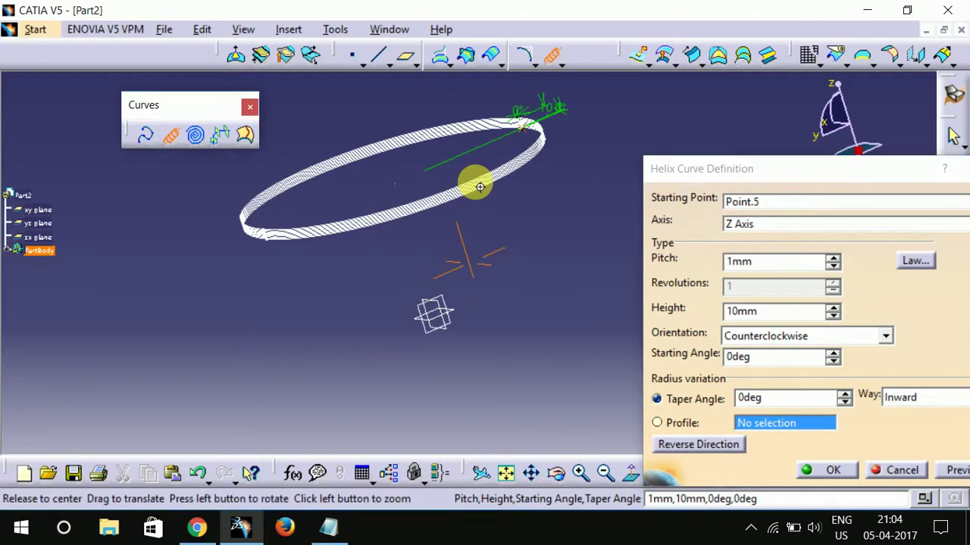
{"action": "middle_click_drag", "start_coordinate": [470, 221], "coordinate": [444, 292]}
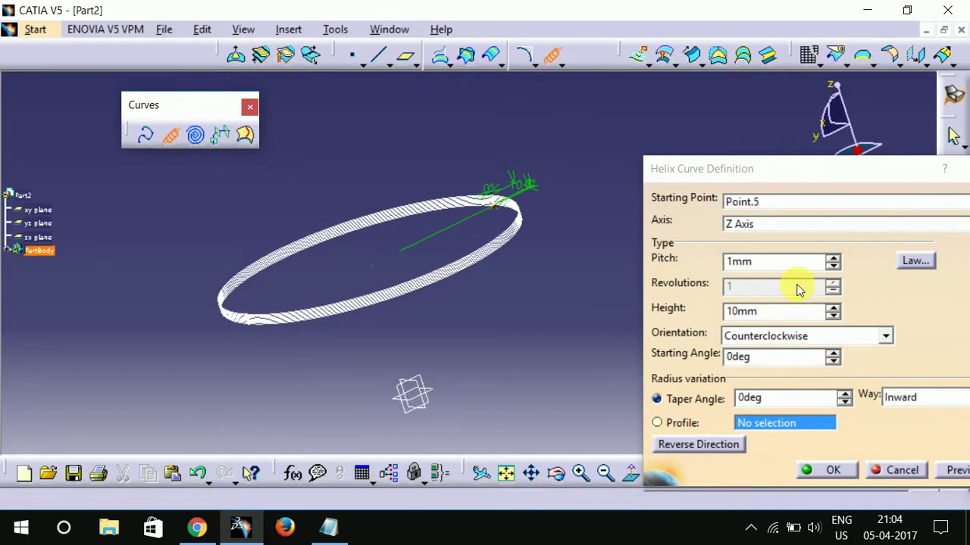
Step: Set the helix pitch to 5 mm
{"action": "left_click", "coordinate": [835, 258]}
{"action": "left_click", "coordinate": [834, 259]}
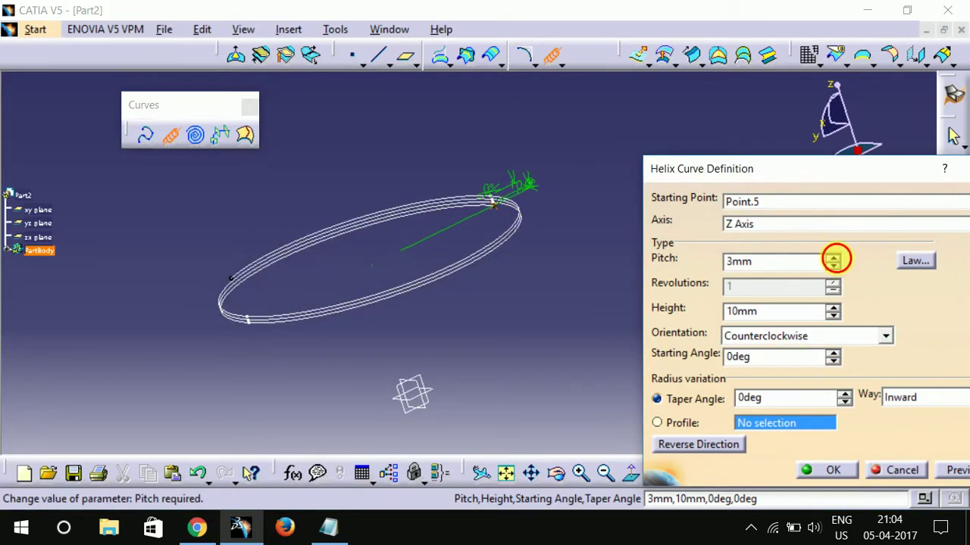
{"action": "left_click", "coordinate": [835, 259]}
{"action": "left_click", "coordinate": [835, 258]}
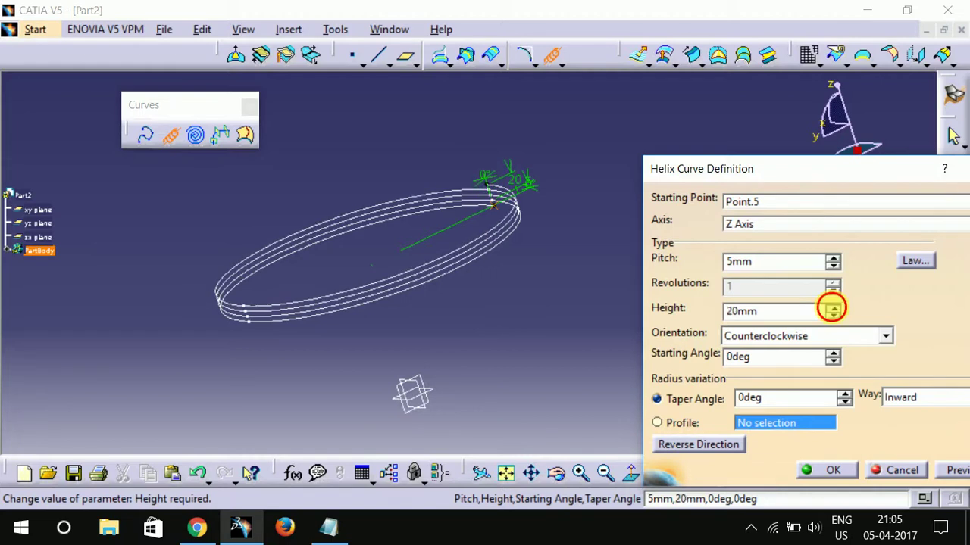
Step: Set the helix height to 76 mm and create the counterclockwise helix
{"action": "left_click", "coordinate": [832, 306]}
{"action": "left_click", "coordinate": [832, 306]}
{"action": "left_click", "coordinate": [834, 308]}
{"action": "left_click", "coordinate": [834, 308]}
{"action": "left_click", "coordinate": [833, 308]}
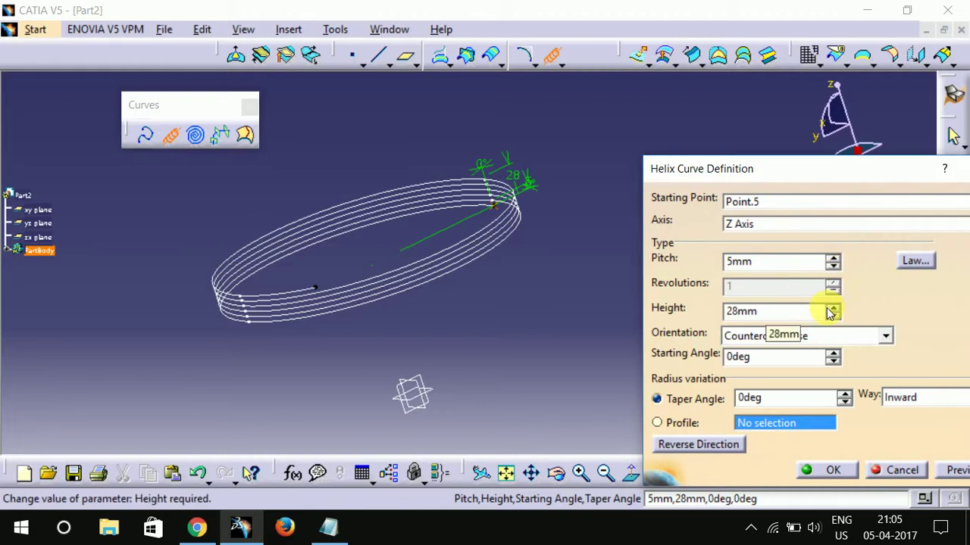
{"action": "left_click_drag", "start_coordinate": [831, 312], "coordinate": [834, 311]}
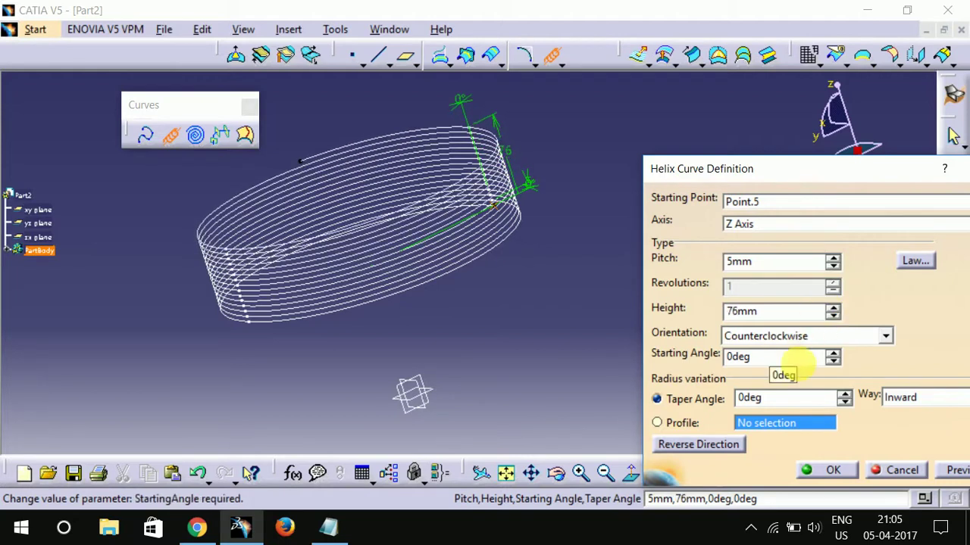
{"action": "left_click", "coordinate": [829, 469]}
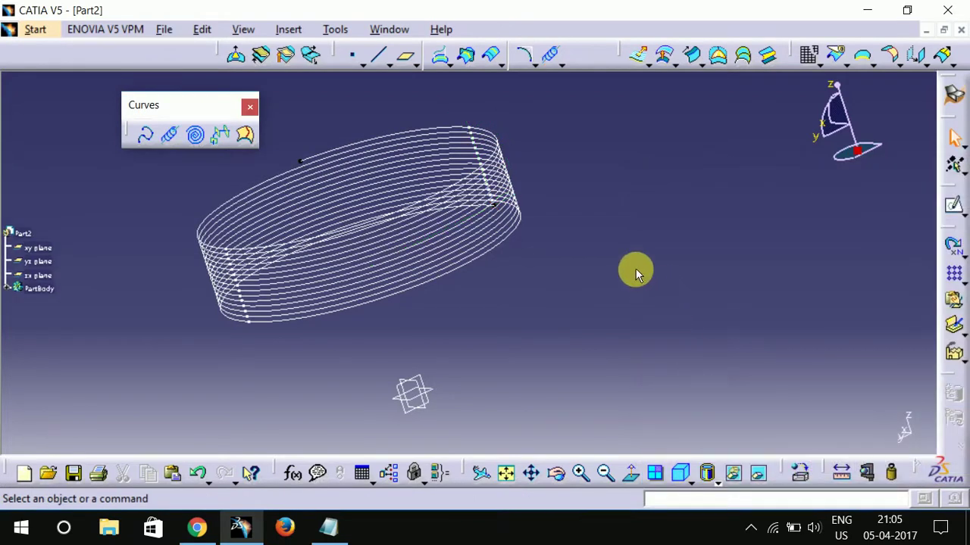
Step: Delete the helix together with its aggregated elements
{"action": "middle_click_drag", "start_coordinate": [635, 268], "coordinate": [320, 340]}
{"action": "middle_click_drag", "start_coordinate": [609, 225], "coordinate": [613, 360]}
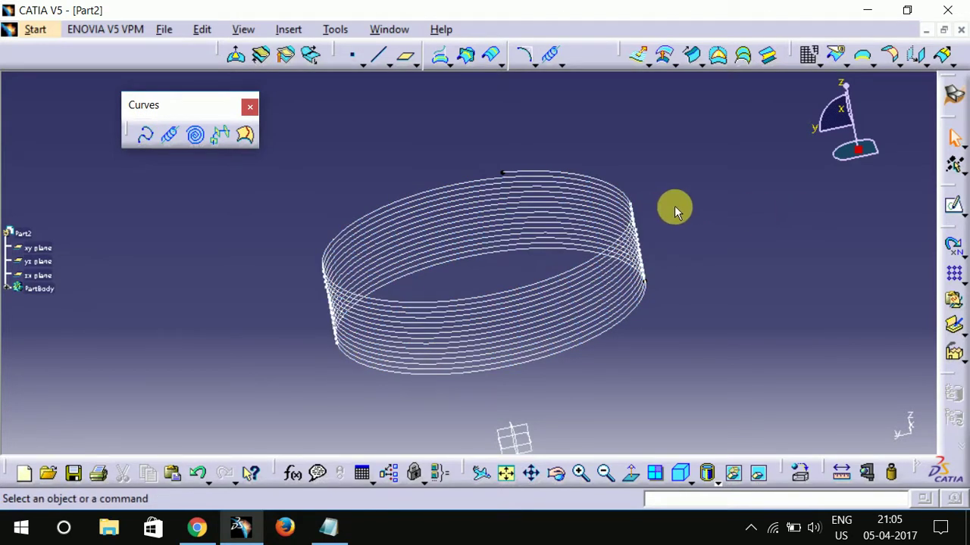
{"action": "middle_click_drag", "start_coordinate": [674, 206], "coordinate": [621, 221]}
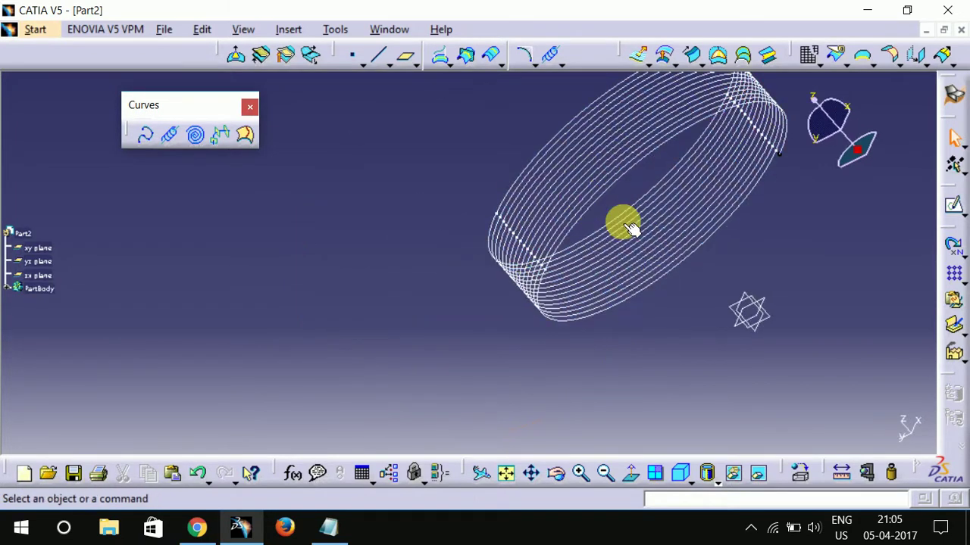
{"action": "middle_click_drag", "start_coordinate": [649, 310], "coordinate": [611, 364]}
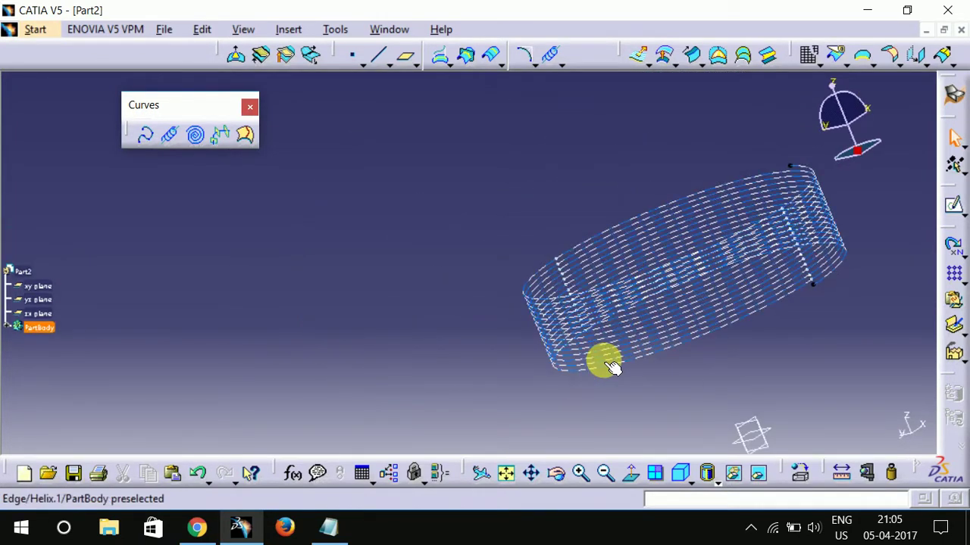
{"action": "left_click_drag", "start_coordinate": [417, 120], "coordinate": [867, 403]}
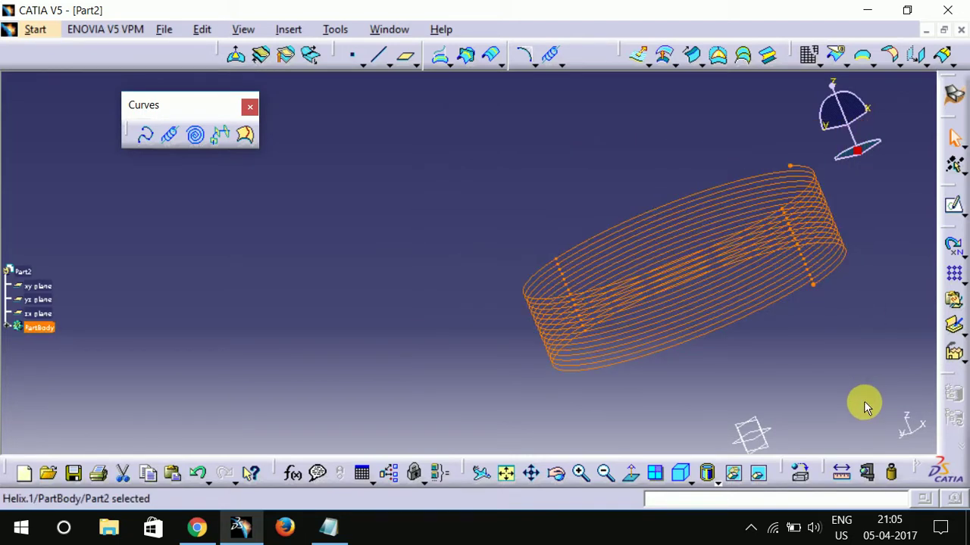
{"action": "right_click", "coordinate": [791, 219]}
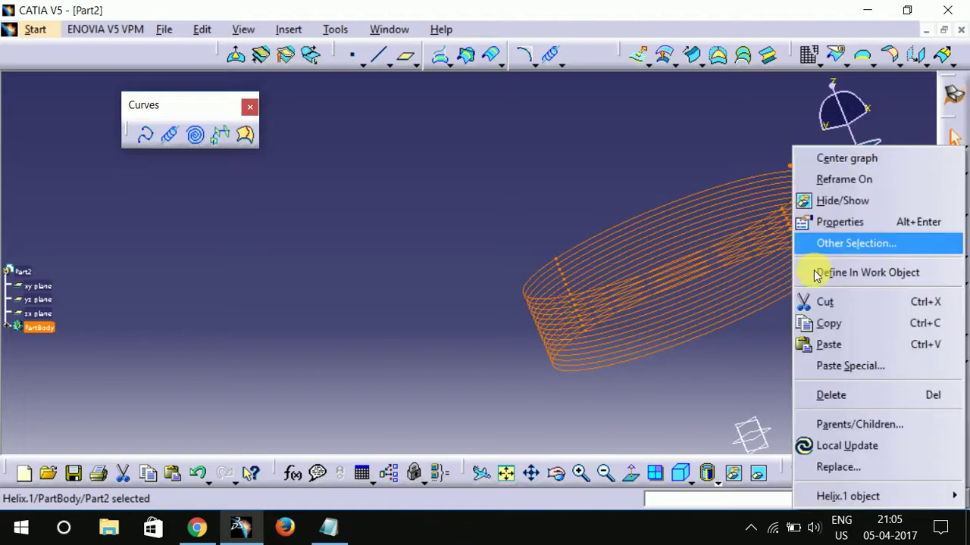
{"action": "left_click", "coordinate": [831, 394]}
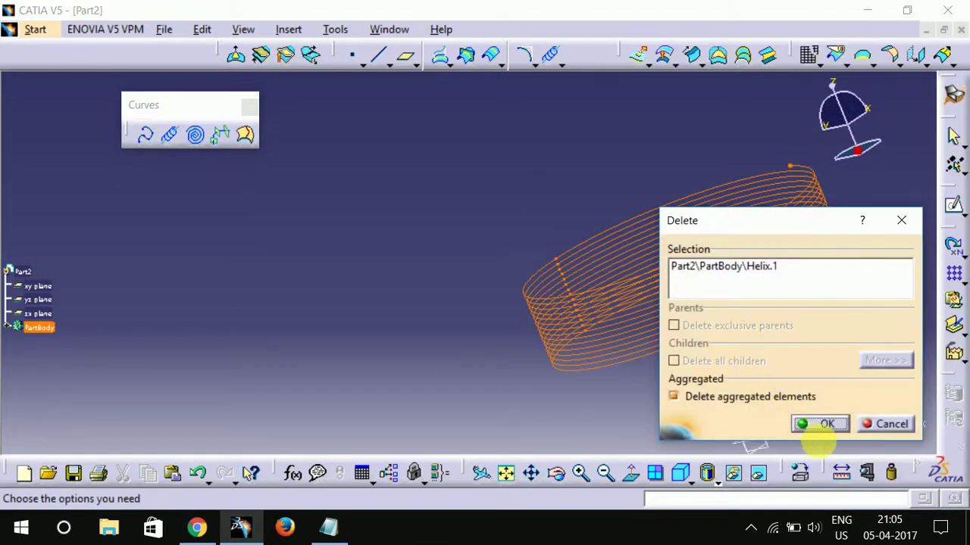
{"action": "left_click", "coordinate": [819, 427]}
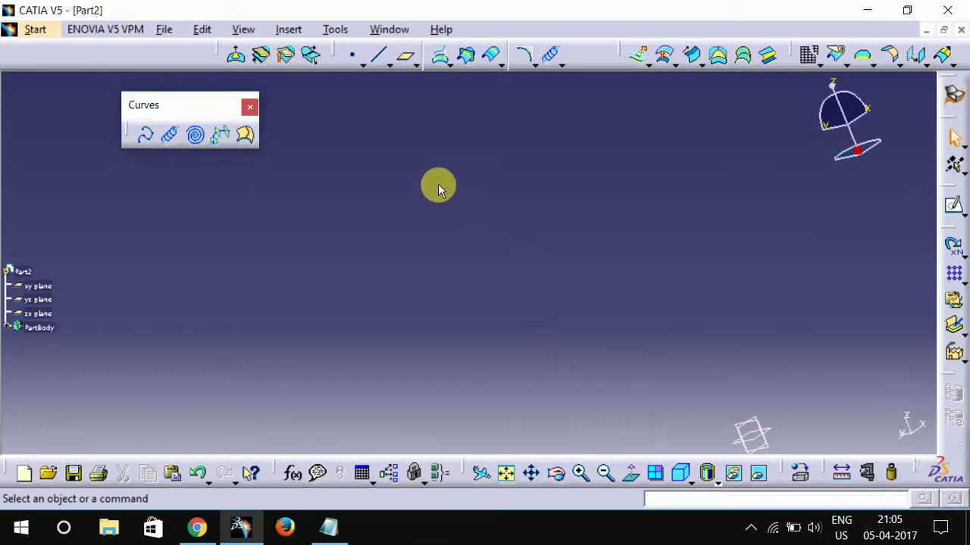
Step: Start a spiral curve with the xy plane as its support
{"action": "left_click", "coordinate": [196, 137]}
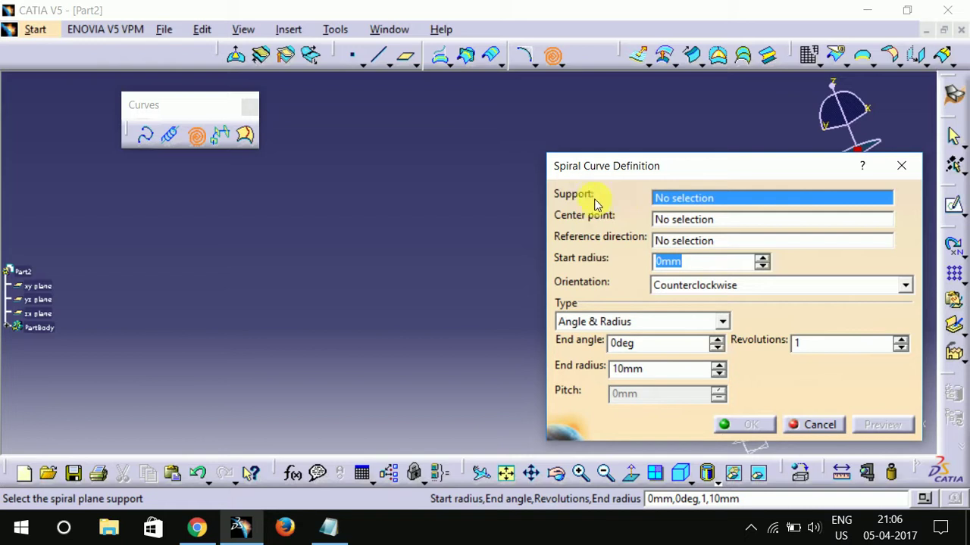
{"action": "right_click", "coordinate": [739, 198]}
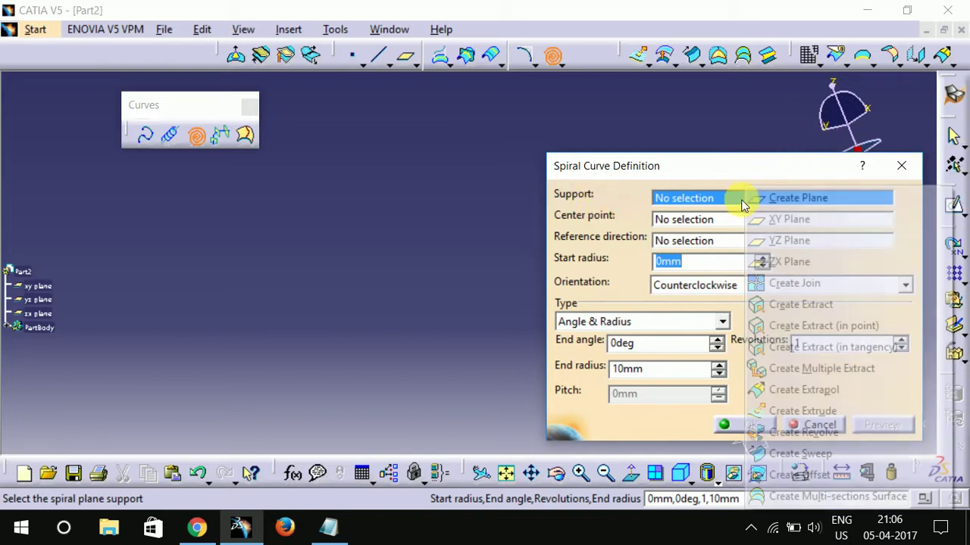
{"action": "left_click", "coordinate": [806, 216]}
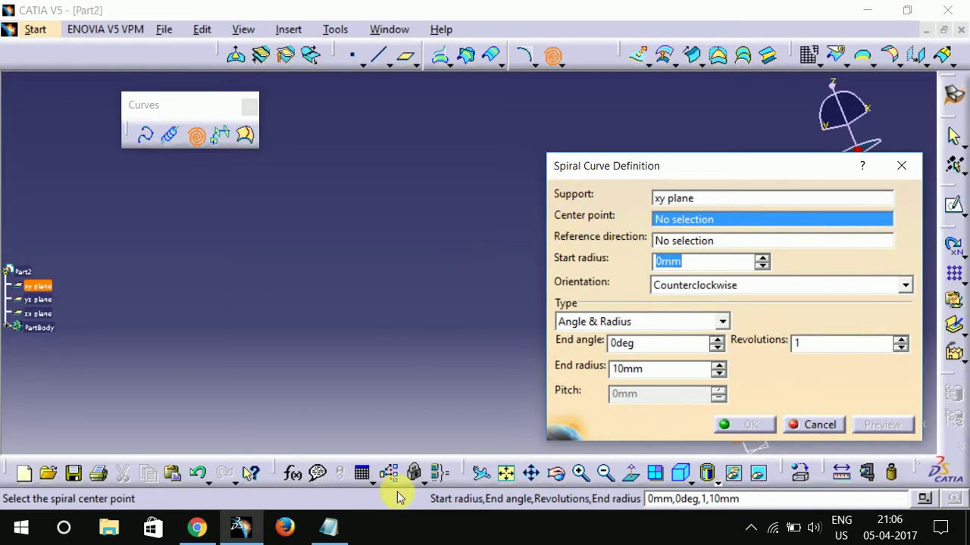
{"action": "left_click", "coordinate": [506, 474]}
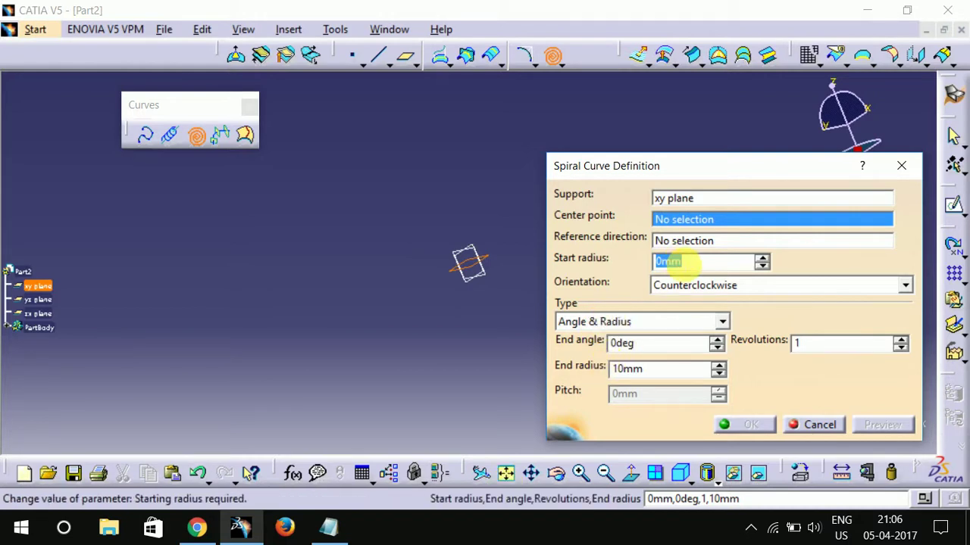
Step: Try placing the spiral's center point on the xy plane, just beside the corner of its plane symbol, and undo it
{"action": "right_click", "coordinate": [672, 219]}
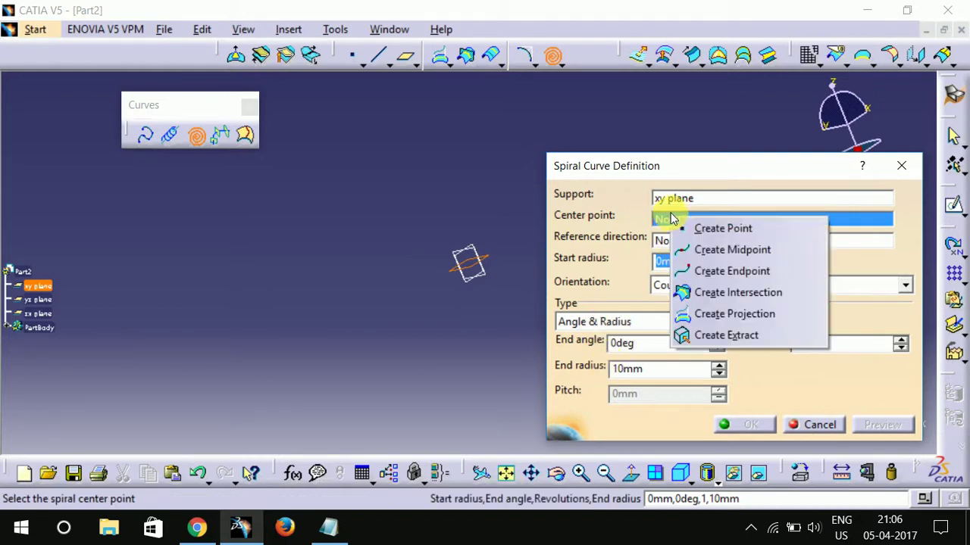
{"action": "left_click", "coordinate": [691, 226]}
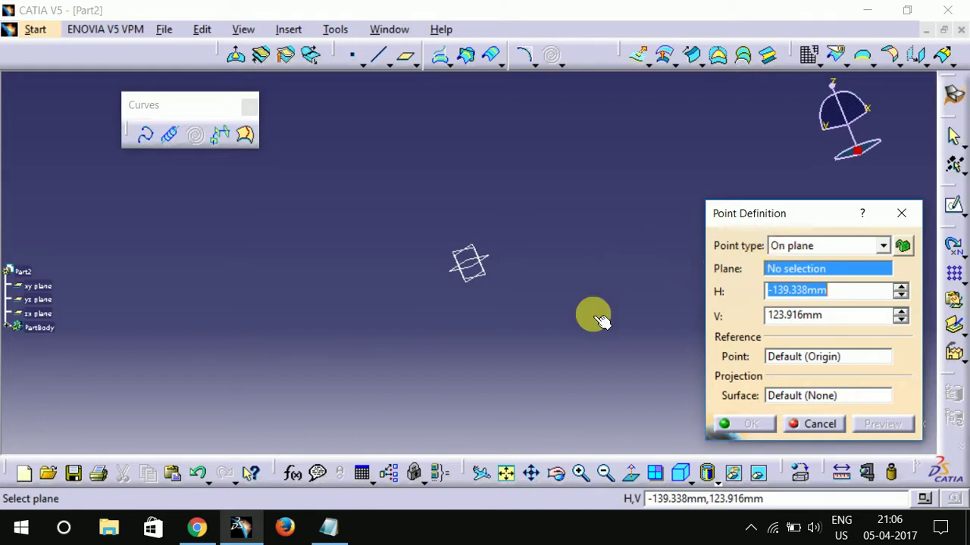
{"action": "left_click", "coordinate": [492, 265]}
{"action": "left_click", "coordinate": [490, 258]}
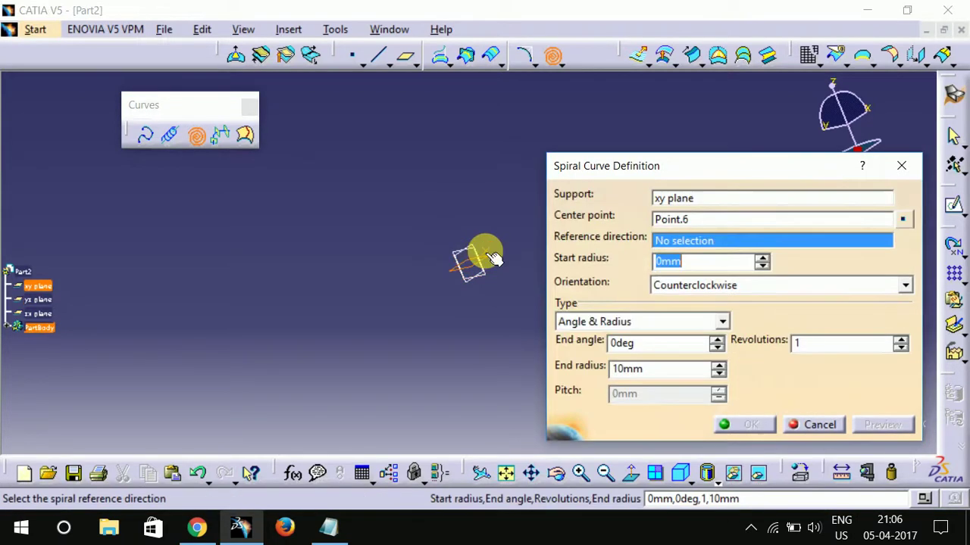
{"action": "left_click", "coordinate": [494, 257]}
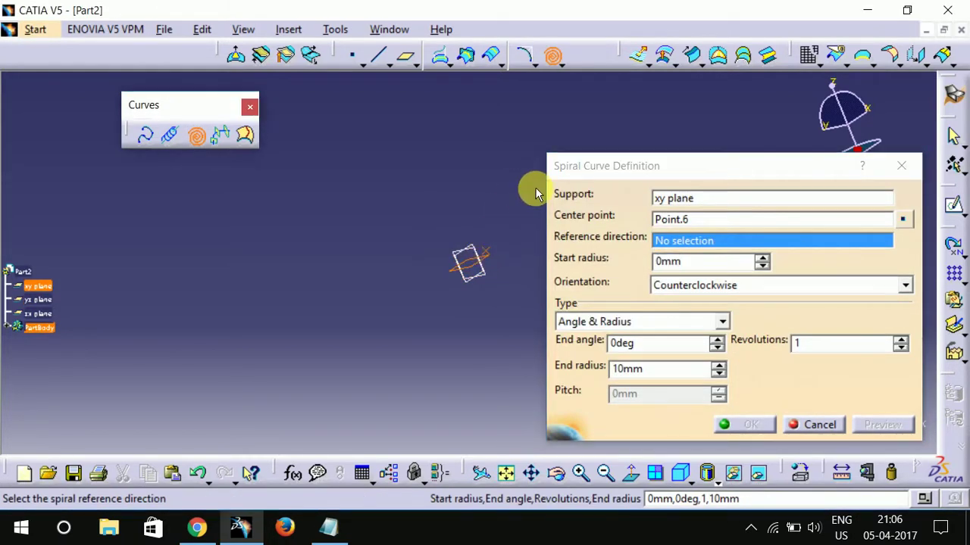
{"action": "key", "text": "ctrl+z"}
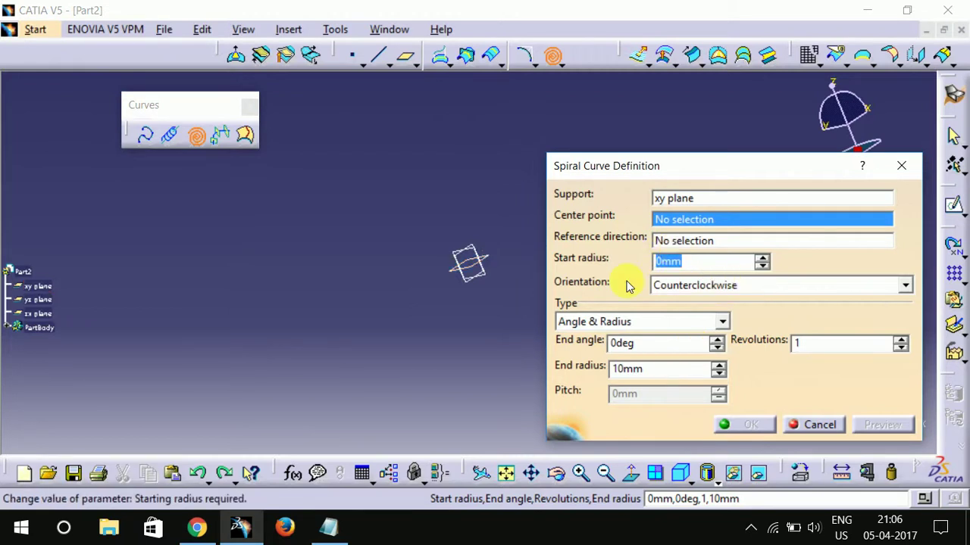
Step: Create the spiral's center point on the zx plane, well away from the origin planes
{"action": "right_click", "coordinate": [848, 223]}
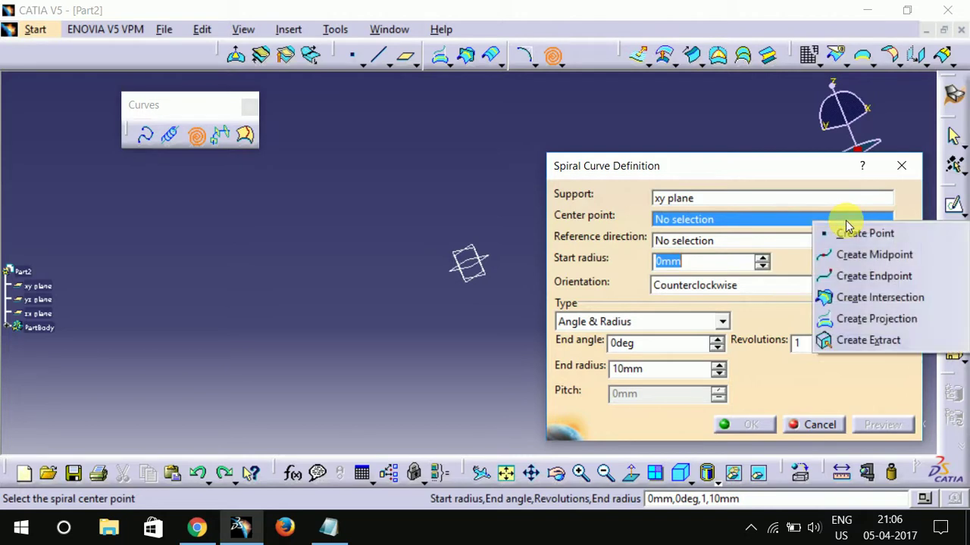
{"action": "left_click", "coordinate": [853, 234]}
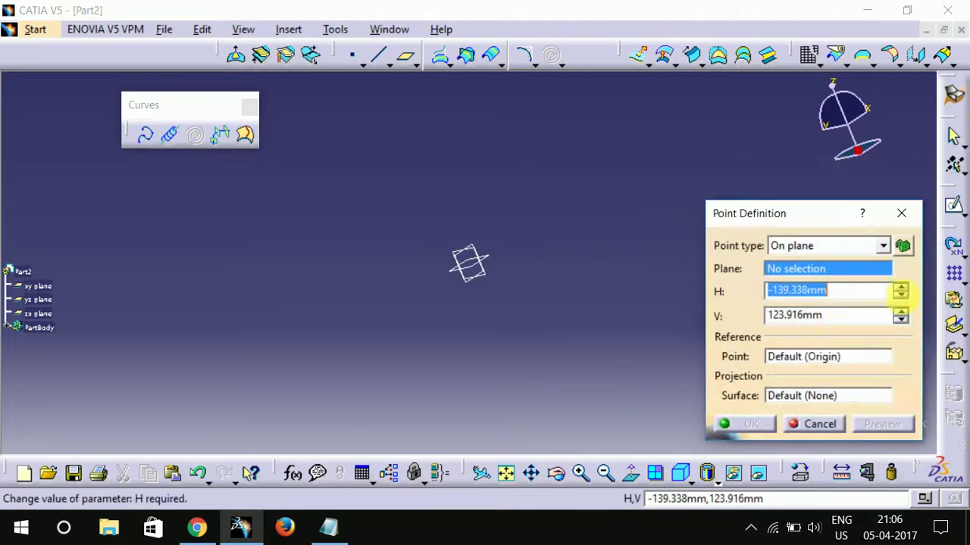
{"action": "left_click", "coordinate": [468, 253]}
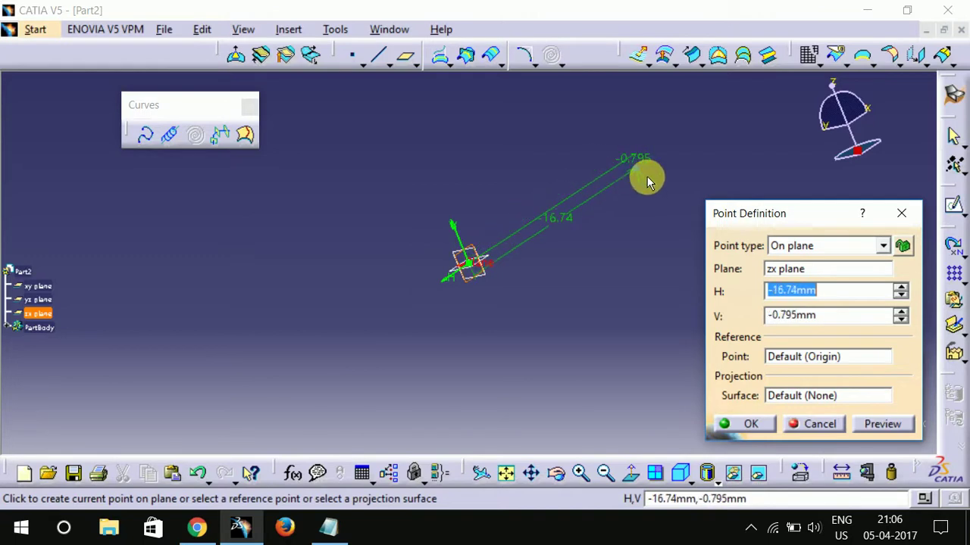
{"action": "left_click", "coordinate": [670, 212]}
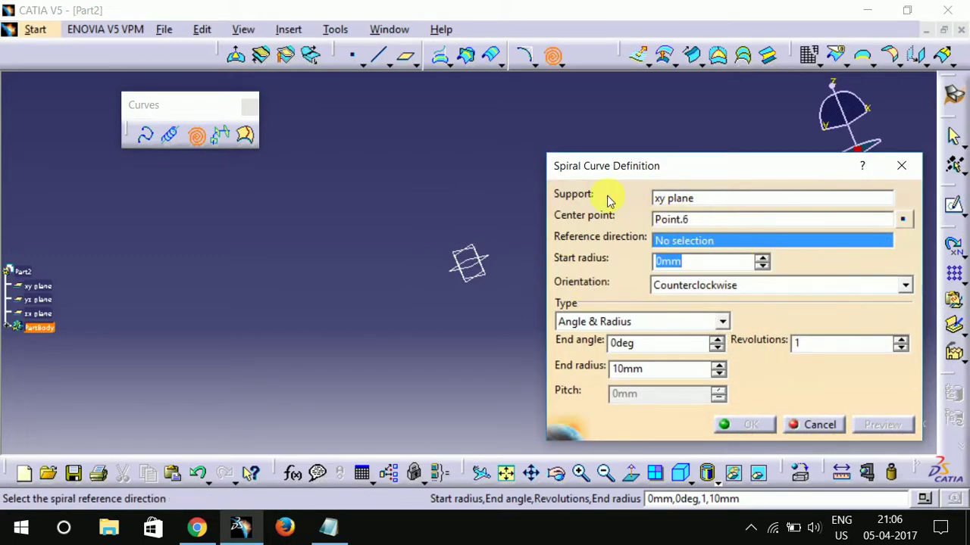
Step: Try using the Z component as the spiral's reference direction
{"action": "left_click_drag", "start_coordinate": [773, 165], "coordinate": [210, 180]}
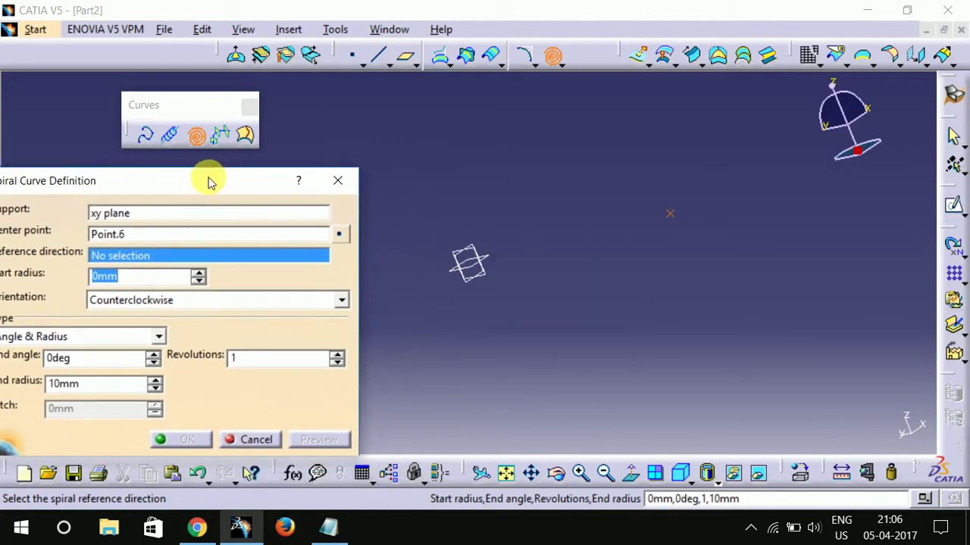
{"action": "left_click", "coordinate": [483, 163]}
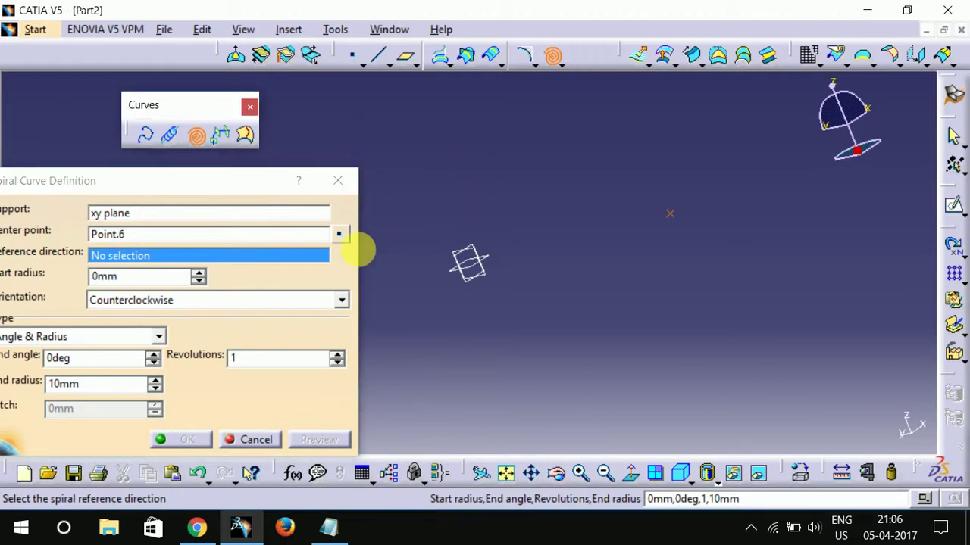
{"action": "right_click", "coordinate": [190, 261]}
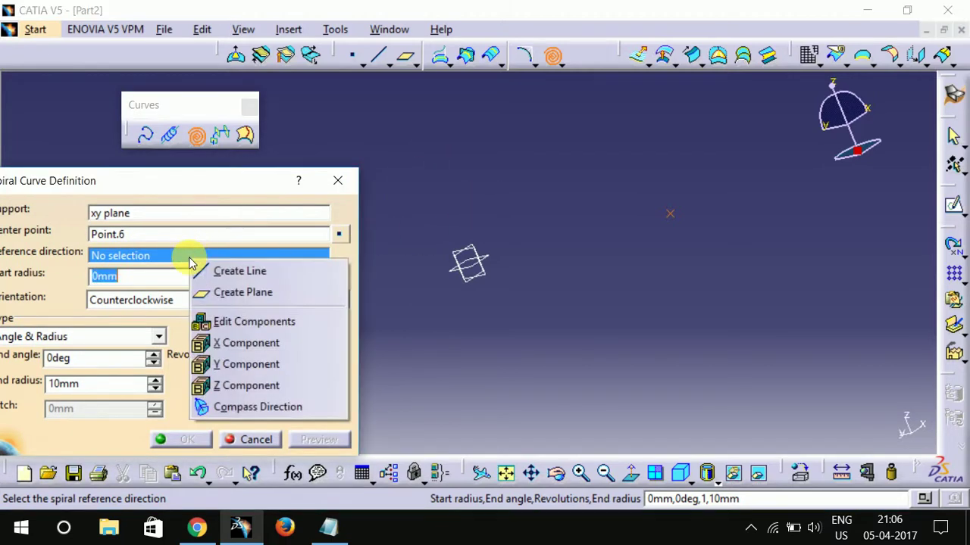
{"action": "left_click", "coordinate": [249, 386]}
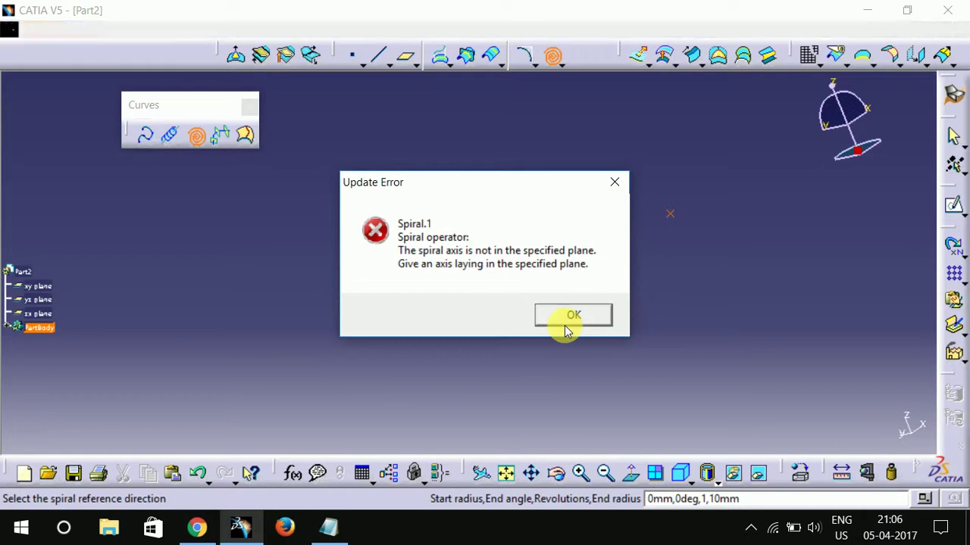
{"action": "left_click", "coordinate": [564, 325]}
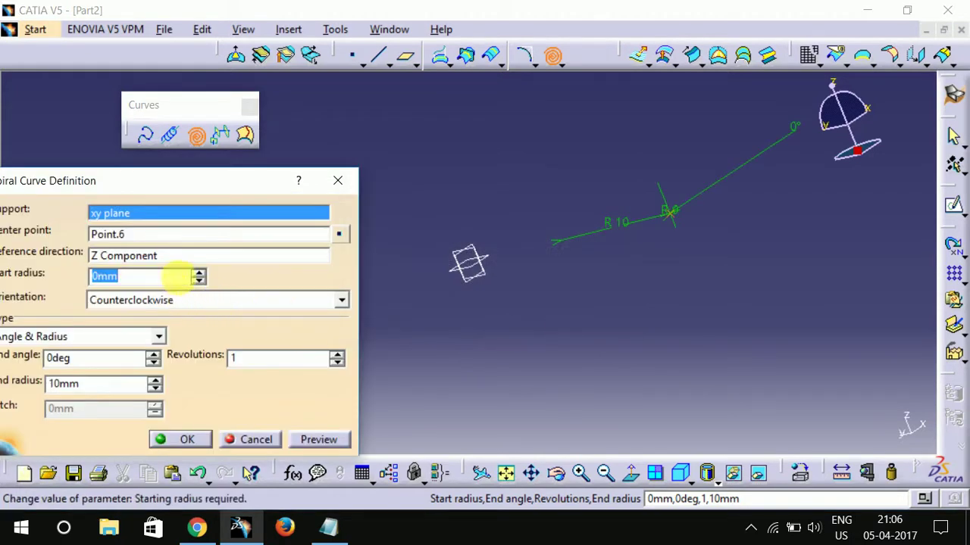
Step: Set the spiral's reference direction to the Y component
{"action": "right_click", "coordinate": [177, 256]}
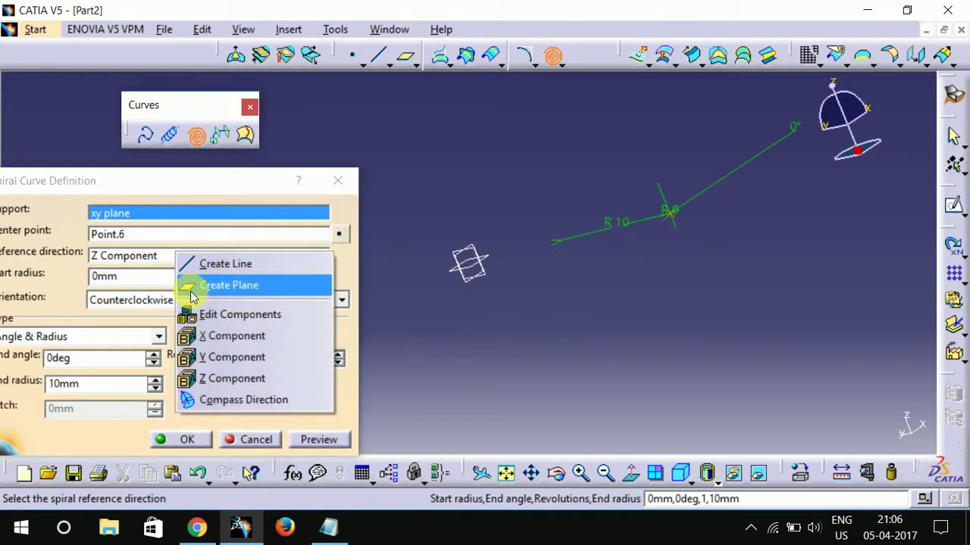
{"action": "left_click", "coordinate": [211, 361]}
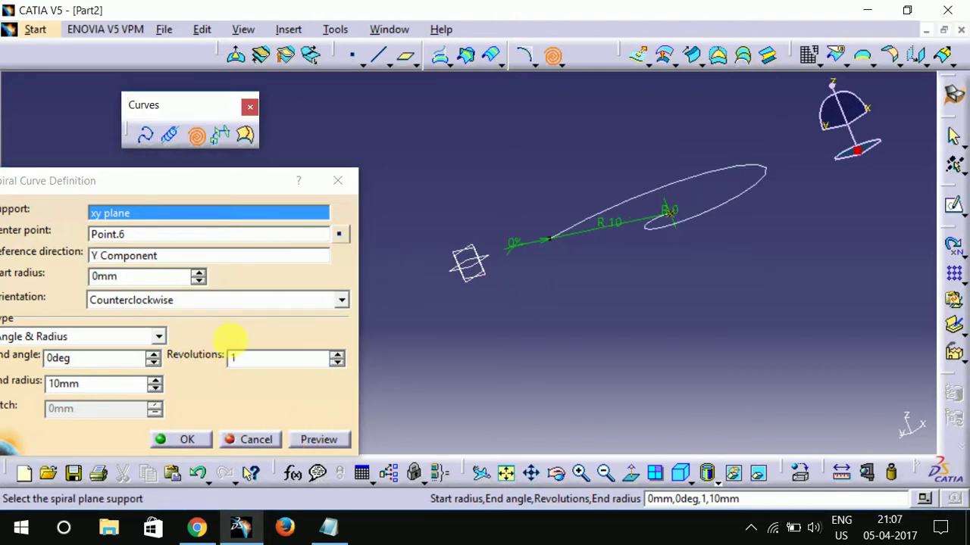
{"action": "left_click", "coordinate": [231, 334]}
Step: Set the spiral's revolutions to 15 and create the curve
{"action": "left_click_drag", "start_coordinate": [249, 180], "coordinate": [281, 147]}
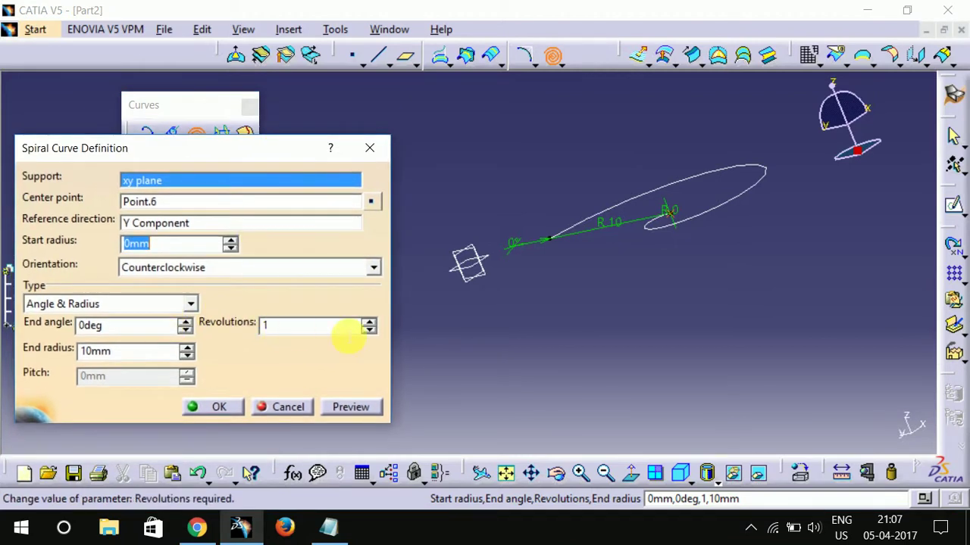
{"action": "left_click", "coordinate": [369, 322]}
{"action": "left_click", "coordinate": [369, 322]}
{"action": "left_click", "coordinate": [369, 322]}
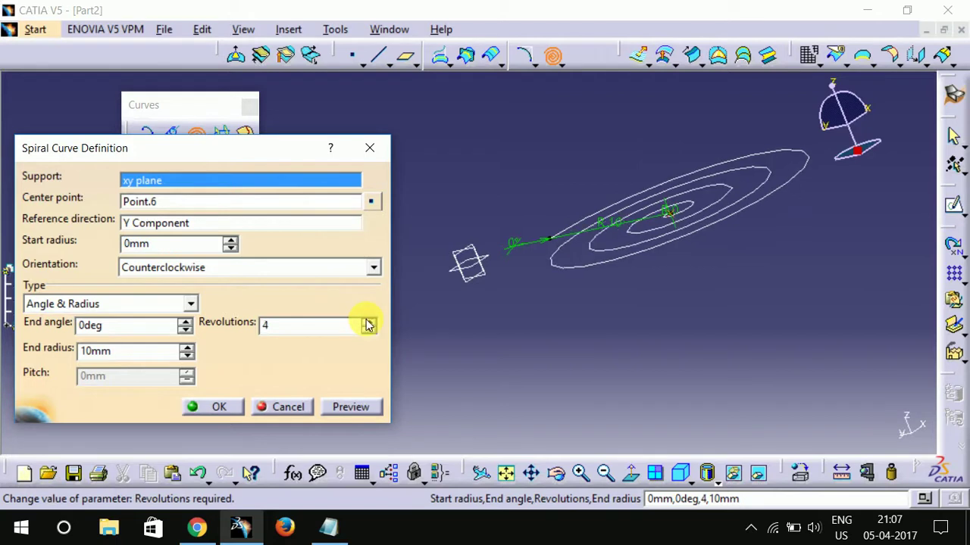
{"action": "left_click", "coordinate": [368, 322]}
{"action": "left_click", "coordinate": [369, 322]}
{"action": "left_click", "coordinate": [369, 322]}
{"action": "middle_click_drag", "start_coordinate": [598, 328], "coordinate": [655, 396]}
{"action": "middle_click_drag", "start_coordinate": [568, 277], "coordinate": [776, 378]}
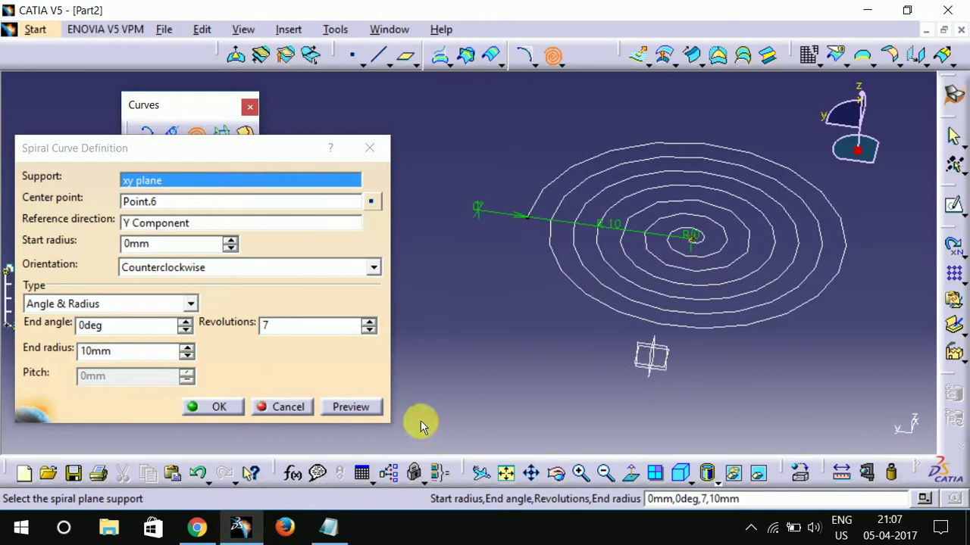
{"action": "left_click", "coordinate": [369, 322]}
{"action": "left_click", "coordinate": [369, 322]}
{"action": "left_click", "coordinate": [369, 322]}
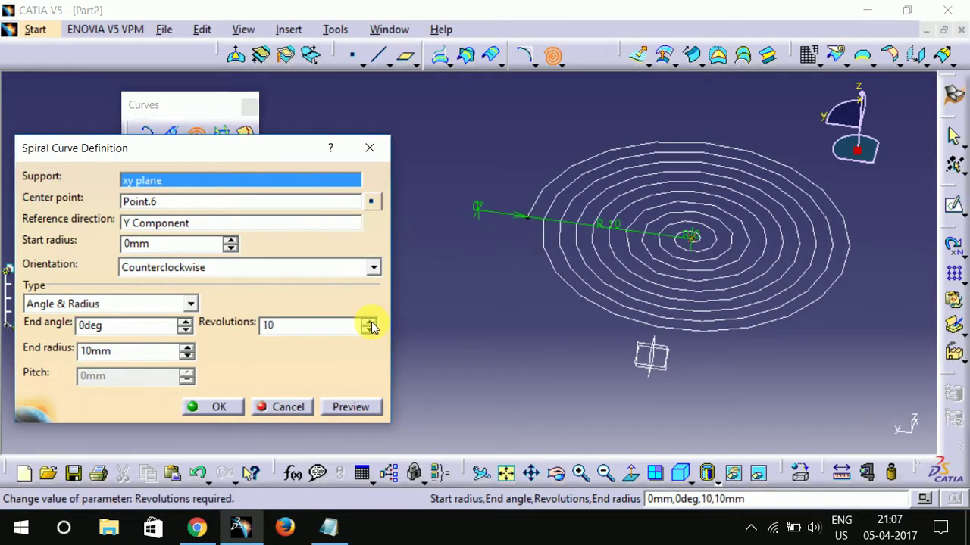
{"action": "left_click", "coordinate": [369, 322]}
{"action": "left_click", "coordinate": [369, 322]}
{"action": "left_click", "coordinate": [369, 322]}
{"action": "left_click", "coordinate": [369, 322]}
{"action": "left_click", "coordinate": [369, 322]}
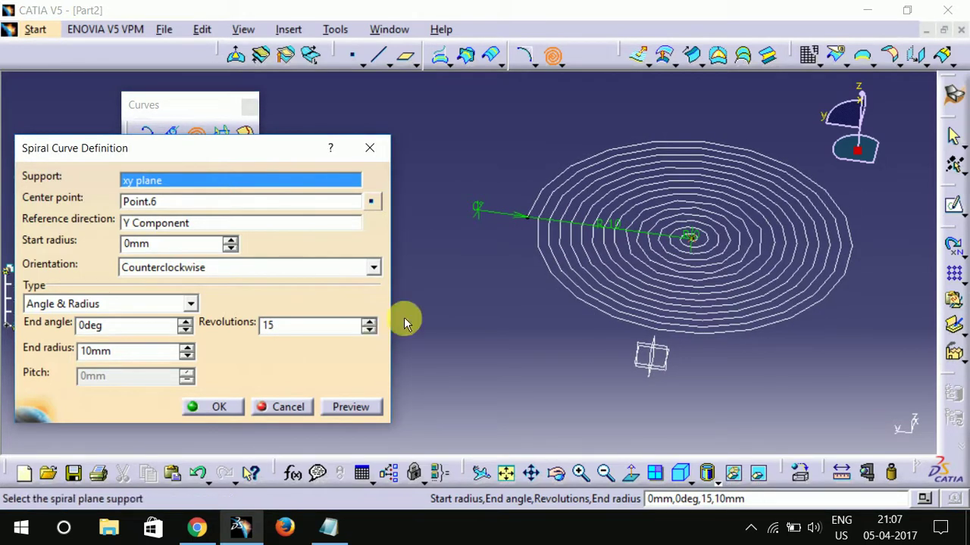
{"action": "left_click", "coordinate": [217, 410]}
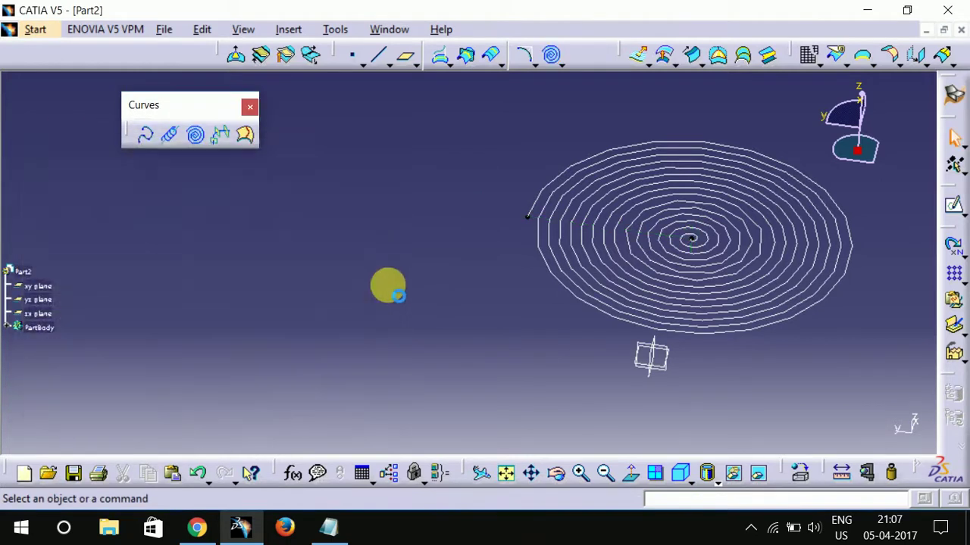
Step: Fit the finished spiral in the view to examine its coils, and switch to the open Notepad note
{"action": "middle_click_drag", "start_coordinate": [389, 284], "coordinate": [340, 331]}
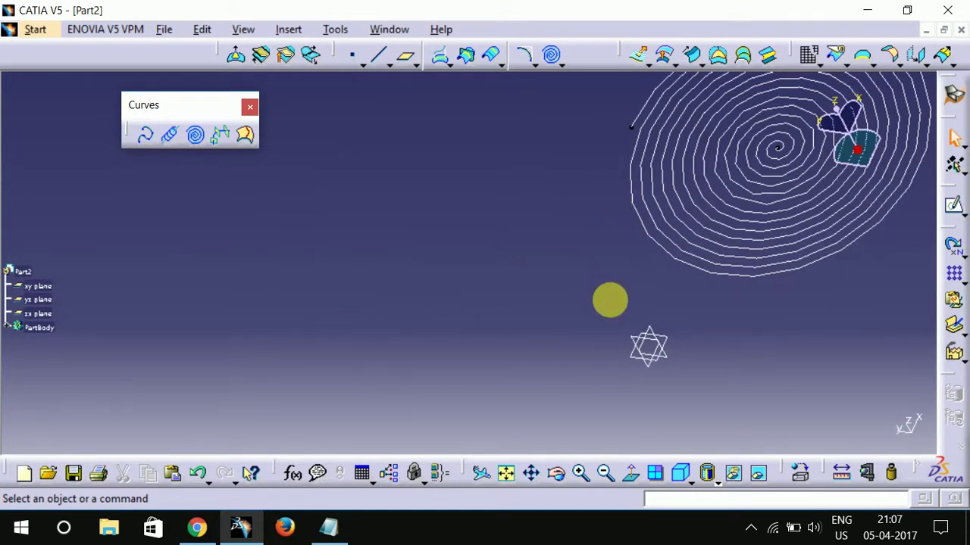
{"action": "middle_click_drag", "start_coordinate": [609, 300], "coordinate": [506, 363]}
{"action": "left_click", "coordinate": [505, 473]}
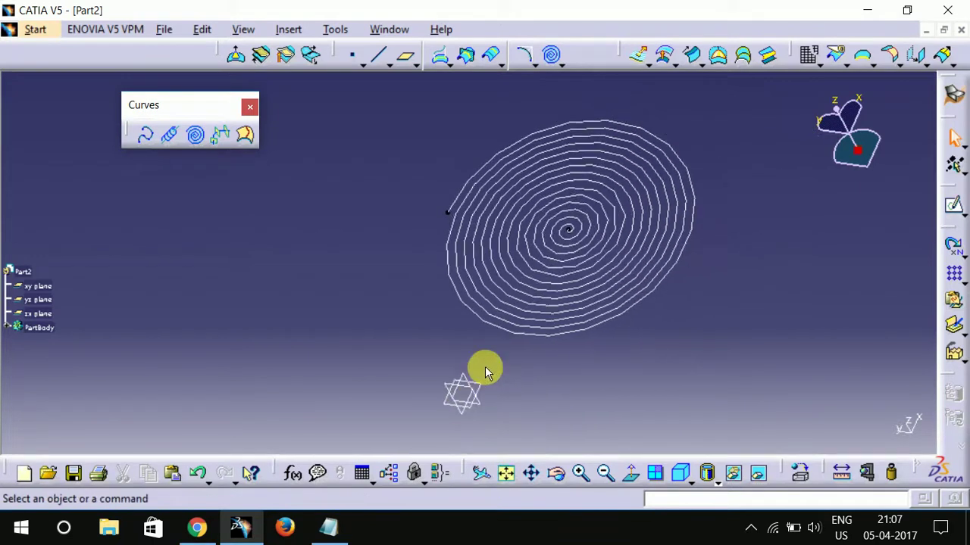
{"action": "middle_click_drag", "start_coordinate": [548, 319], "coordinate": [613, 326]}
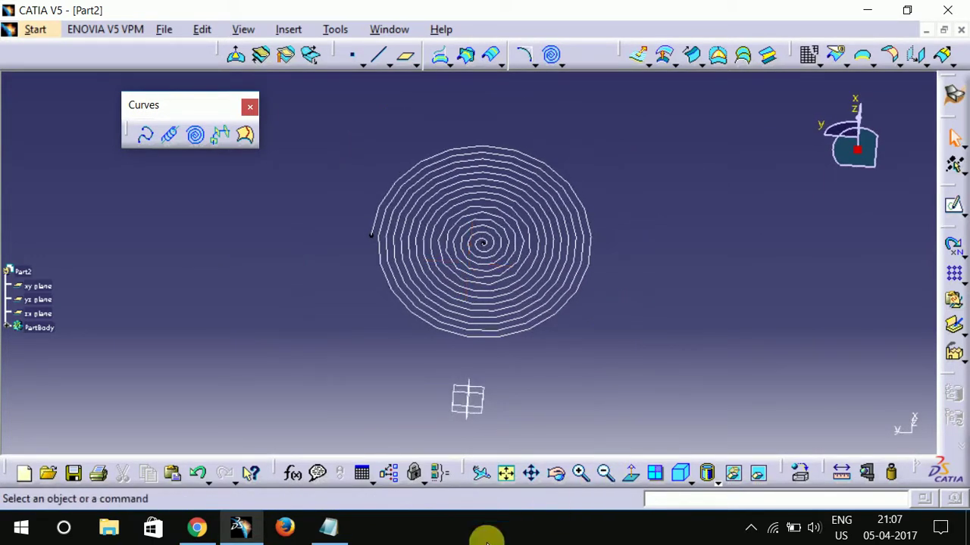
{"action": "left_click", "coordinate": [331, 526]}
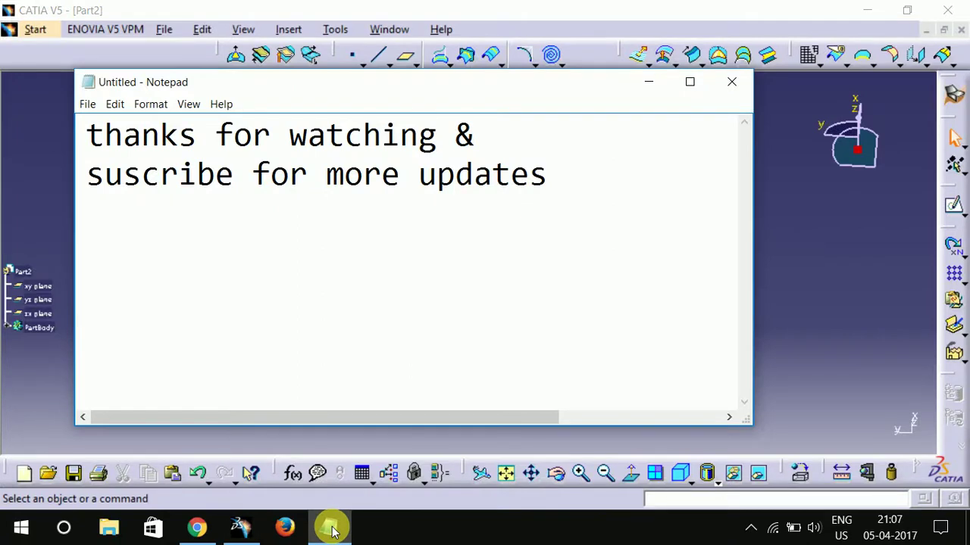